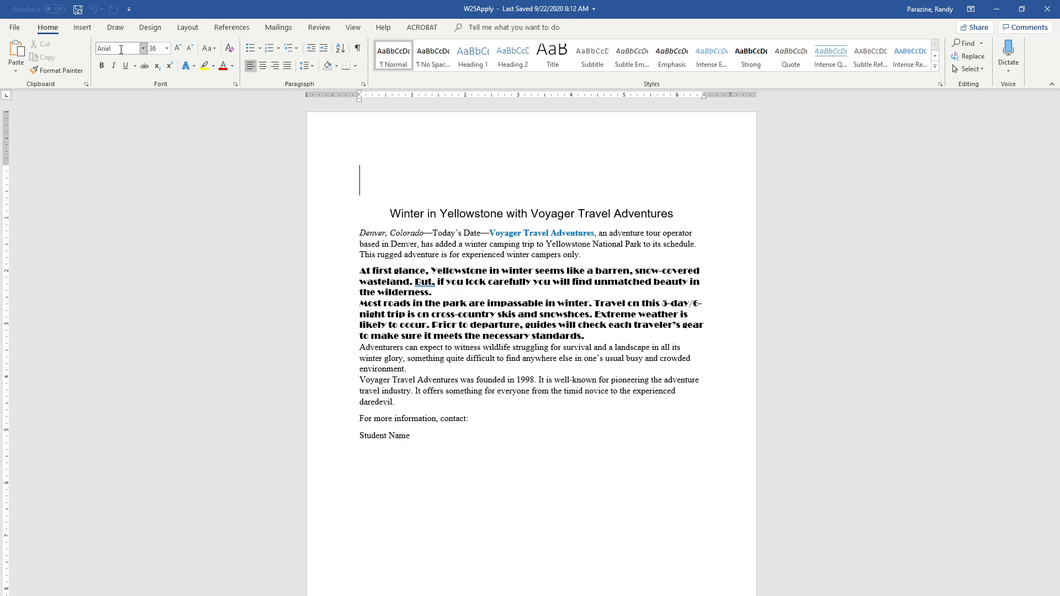
# - Insert the Title document property on the blank line above the heading and fill it with "For Immediate Release"
pyautogui.click(82, 27)
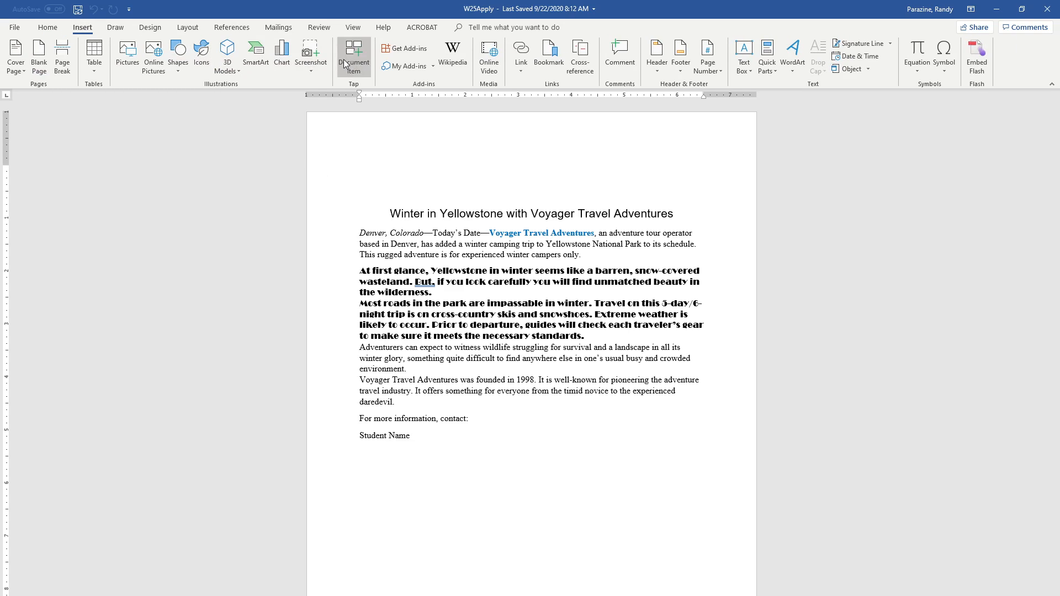
pyautogui.click(774, 70)
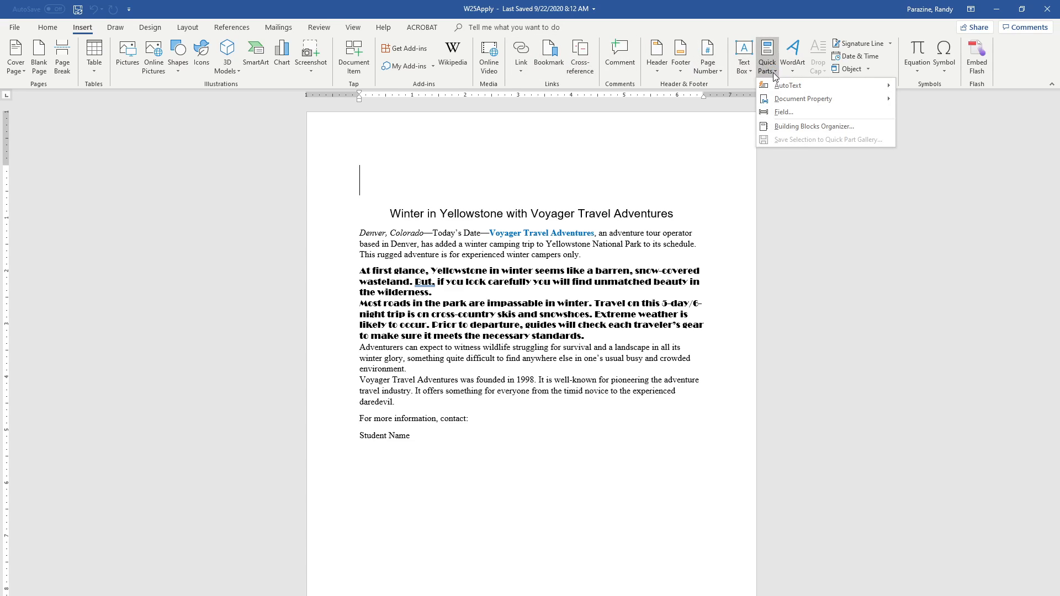
pyautogui.moveTo(788, 101)
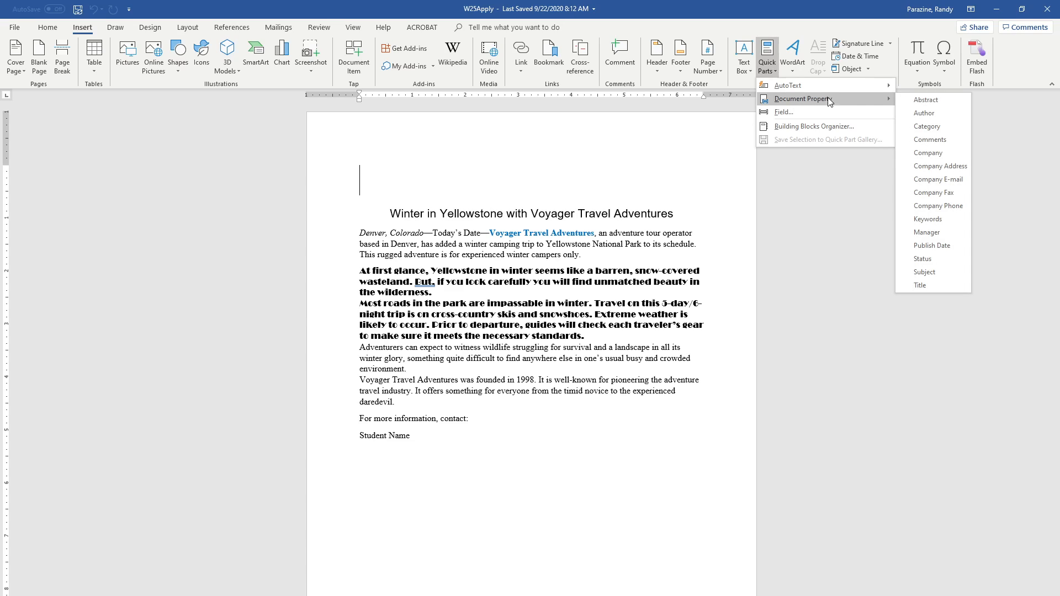
pyautogui.click(928, 284)
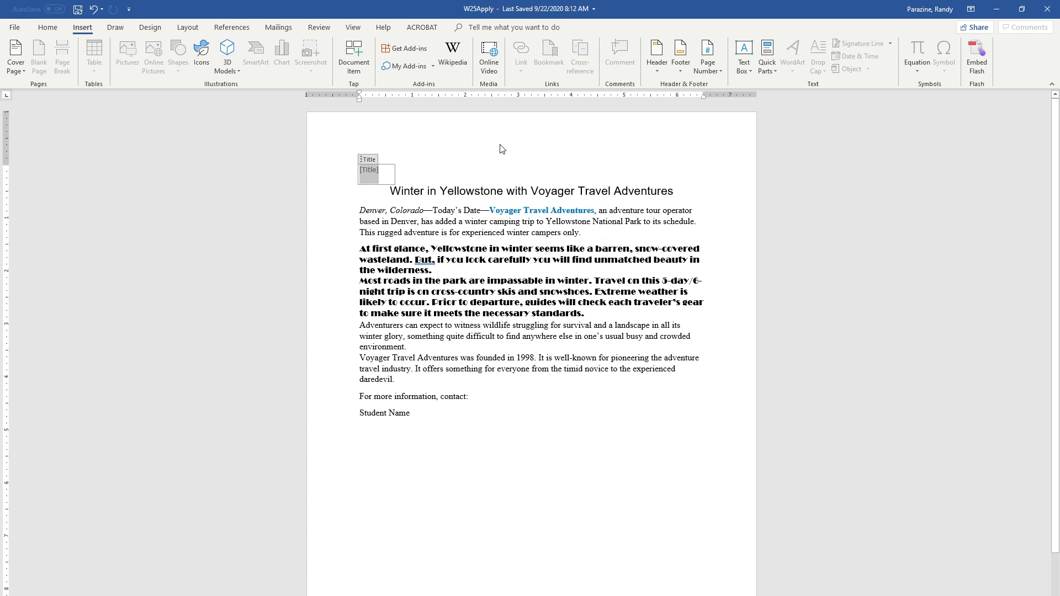
pyautogui.write('F')
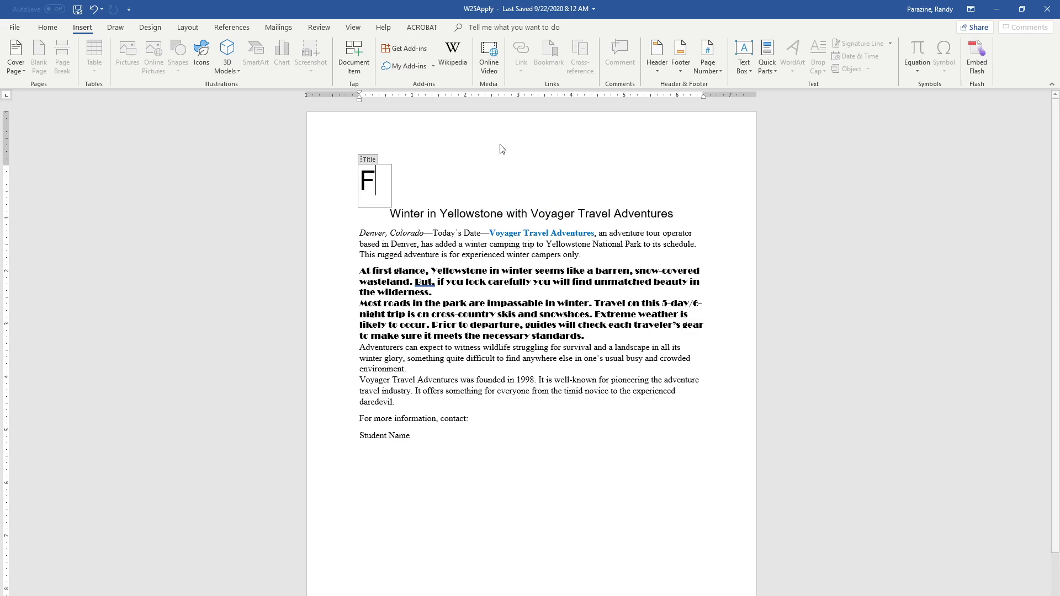
pyautogui.write('or Immed')
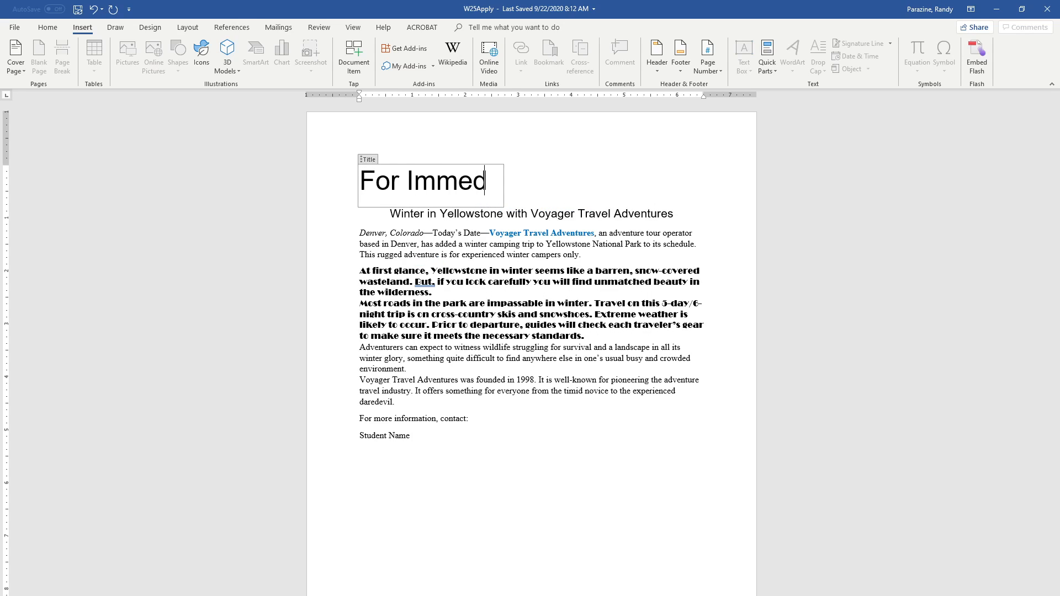
pyautogui.write('iate Release')
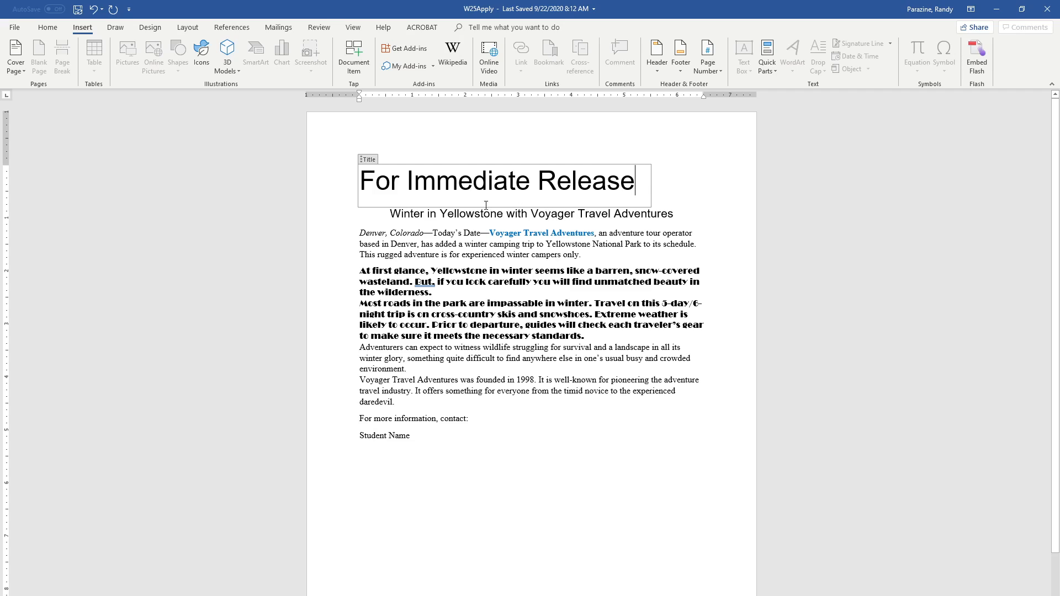
pyautogui.click(475, 314)
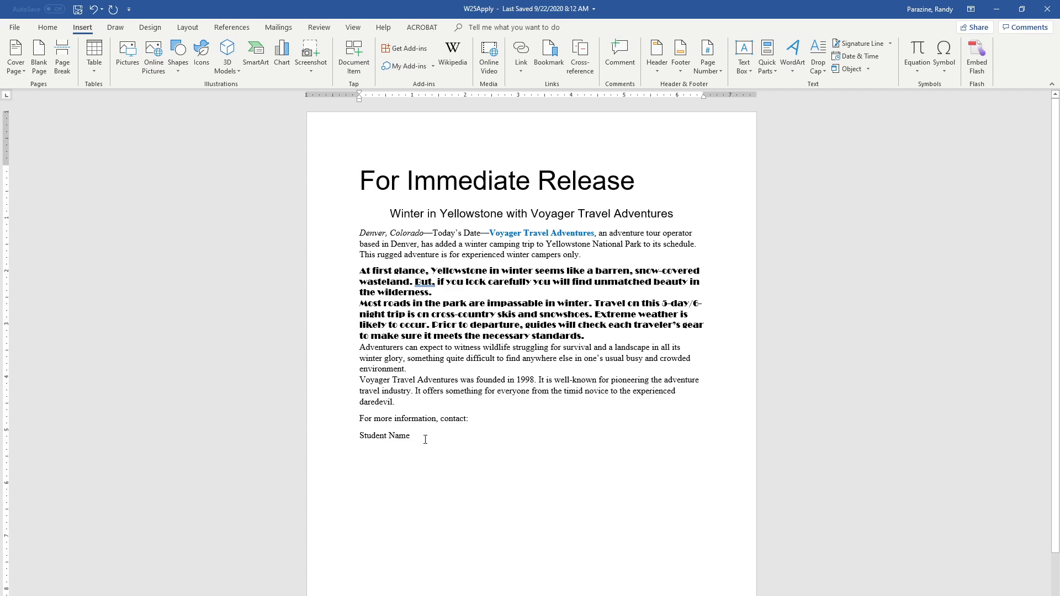
# - Replace the "Student Name" line with the Author document property and enter the author's full name in it
pyautogui.moveTo(409, 435); pyautogui.dragTo(373, 437)
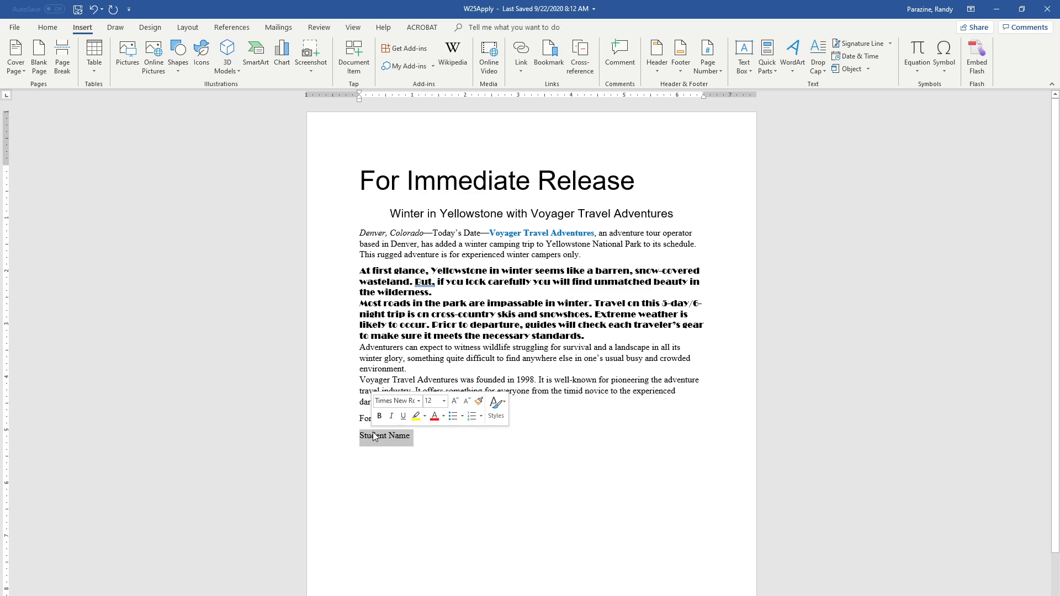
pyautogui.click(767, 71)
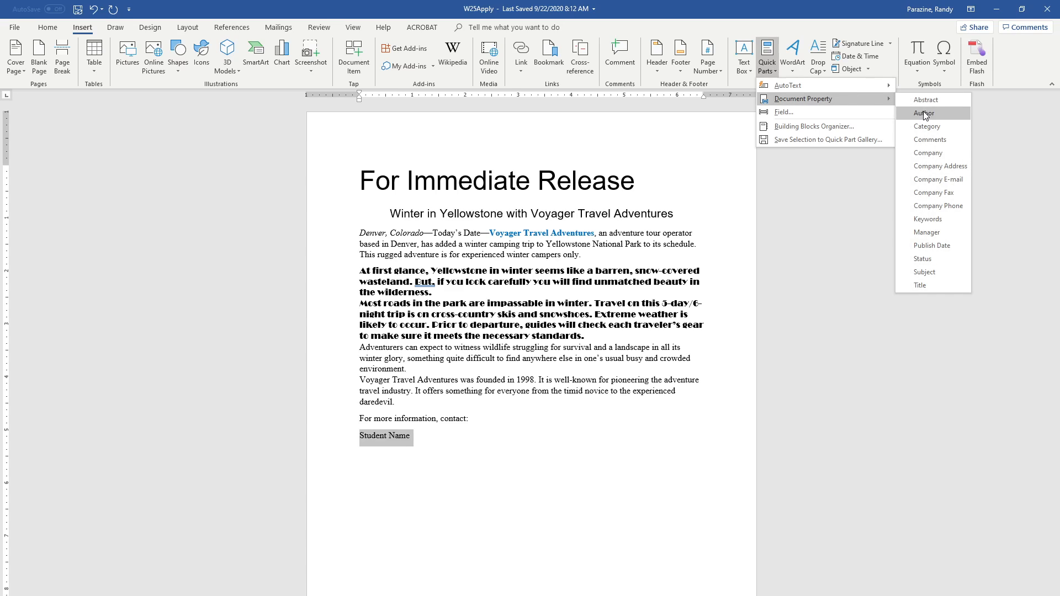
pyautogui.click(923, 113)
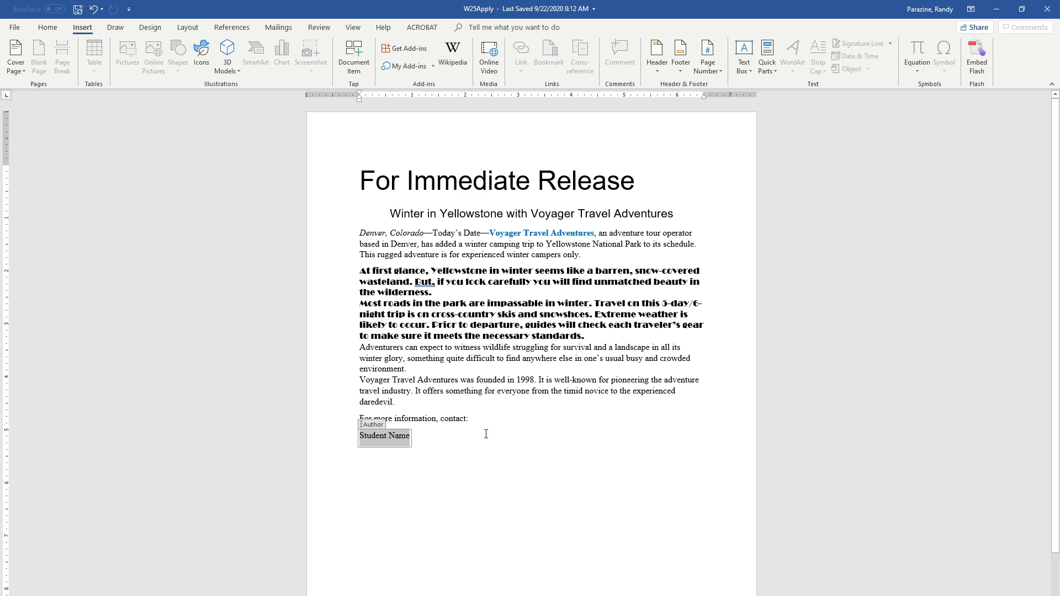
pyautogui.write('Ra')
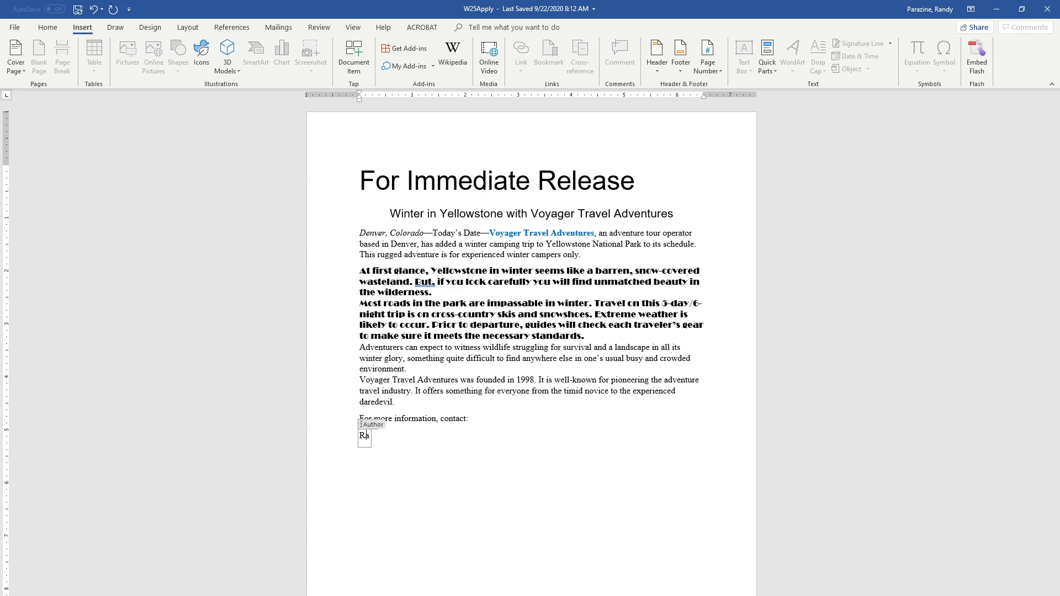
pyautogui.write('ndy Parazine')
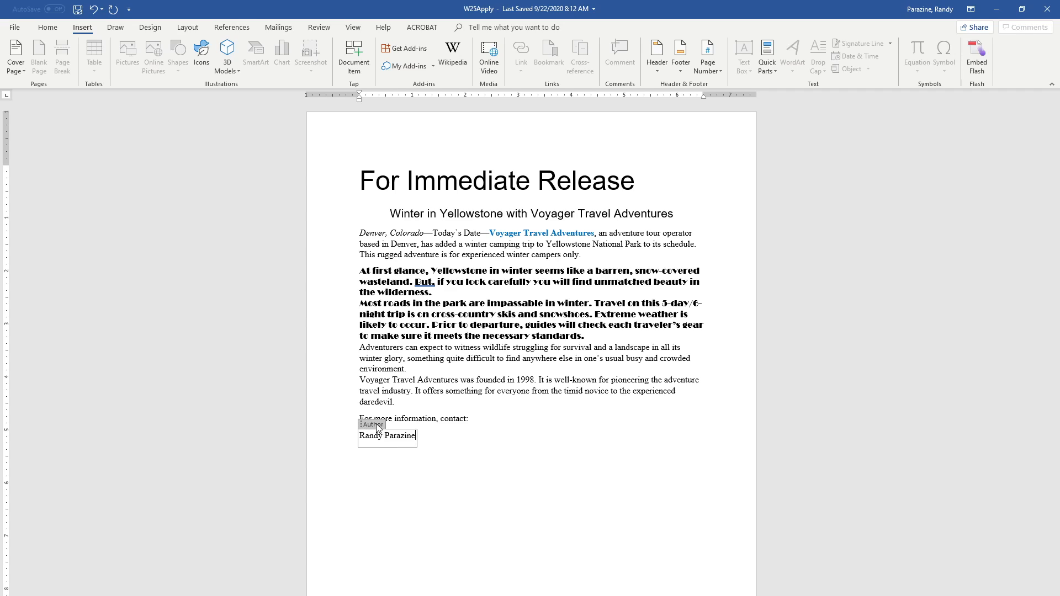
pyautogui.click(466, 443)
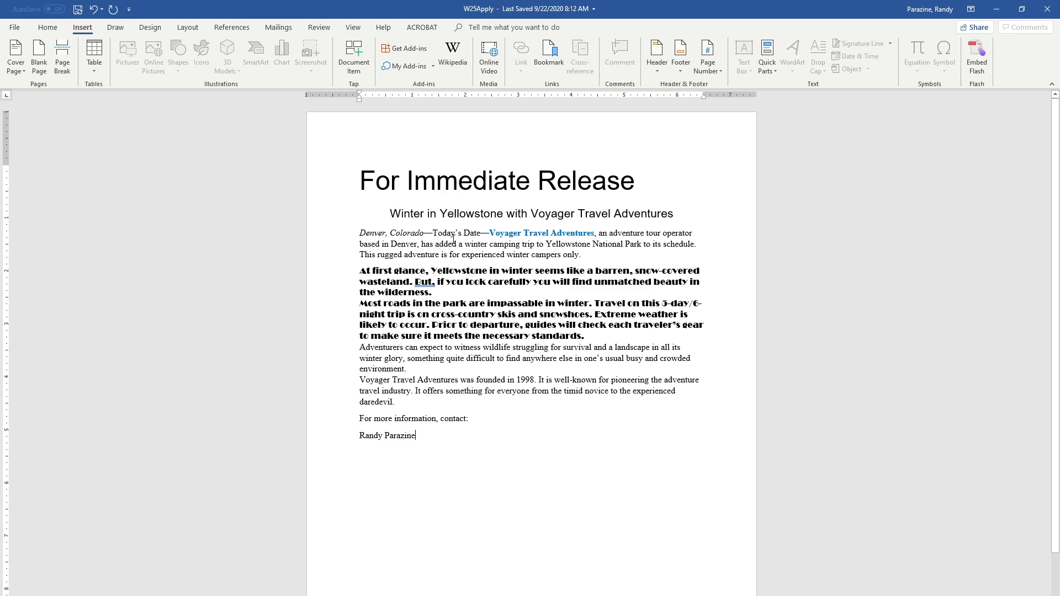
# - Replace "Today's Date" in the first paragraph with the Publish Date document property and set it to 10/21/2020
pyautogui.moveTo(433, 232); pyautogui.dragTo(480, 231)
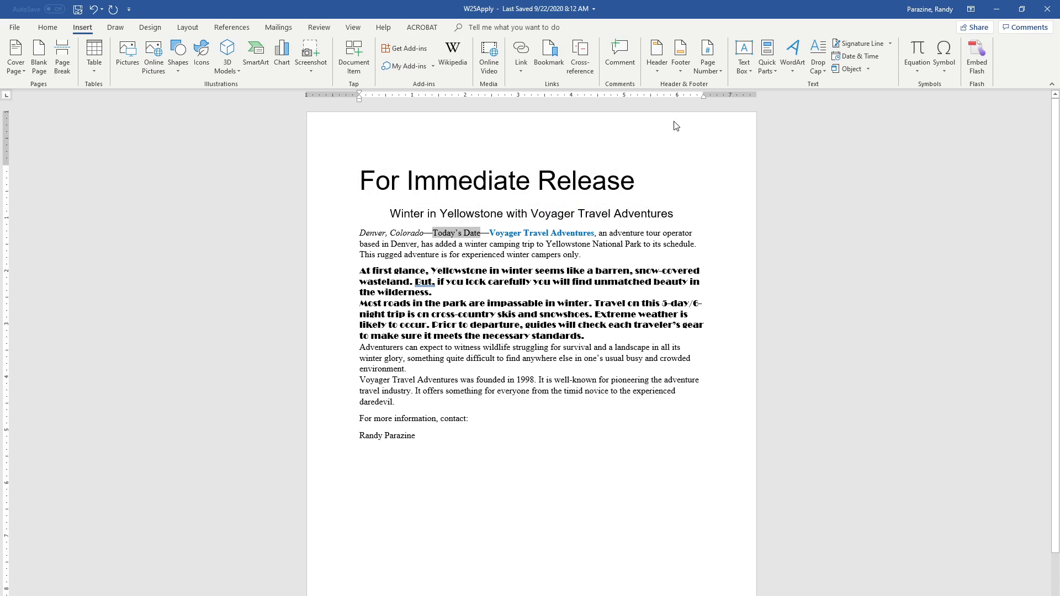
pyautogui.click(773, 69)
pyautogui.moveTo(783, 99)
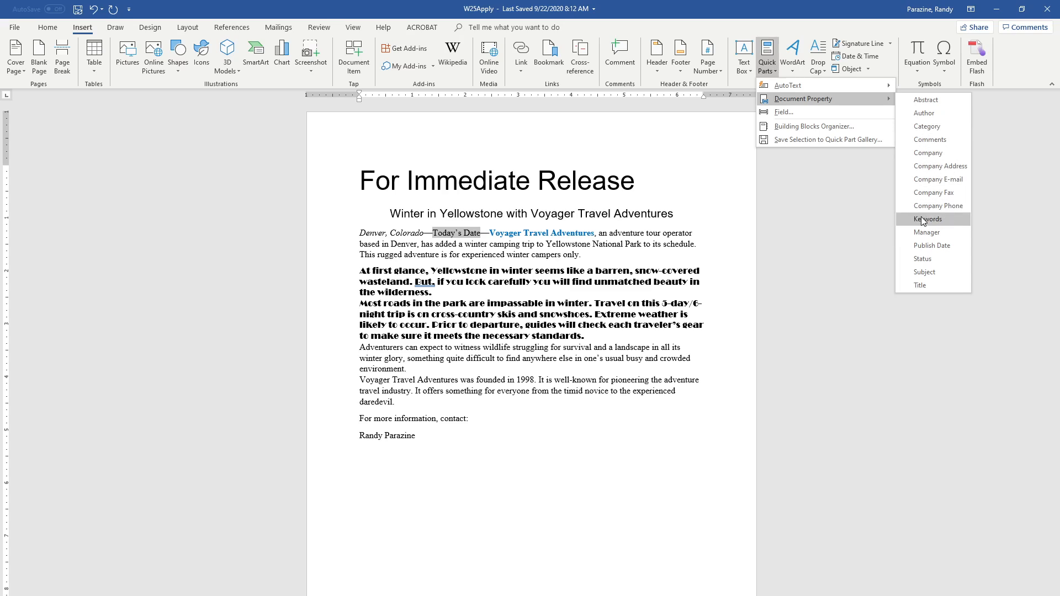
pyautogui.click(926, 245)
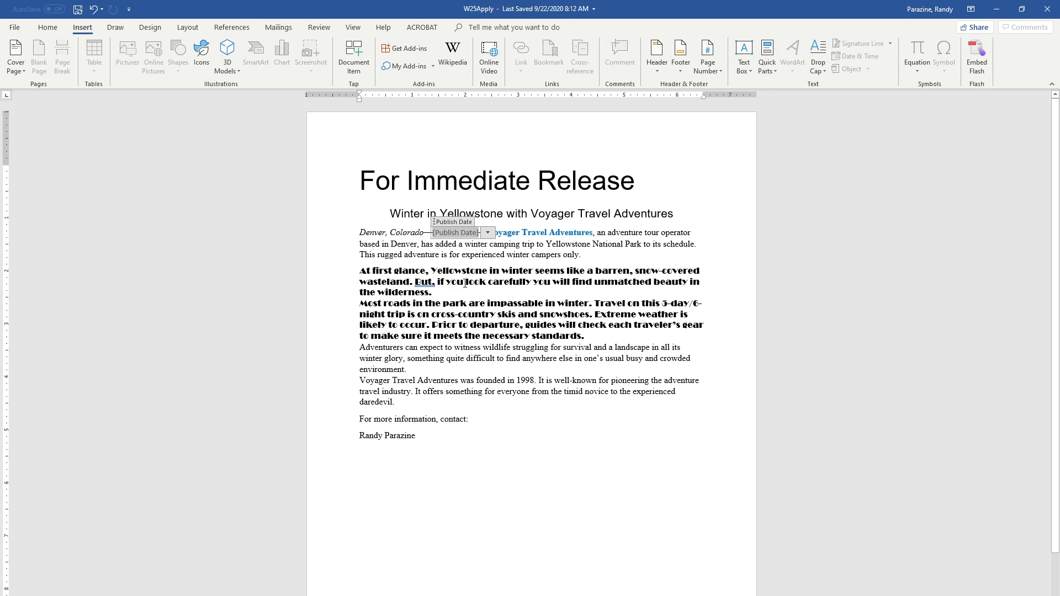
pyautogui.click(489, 233)
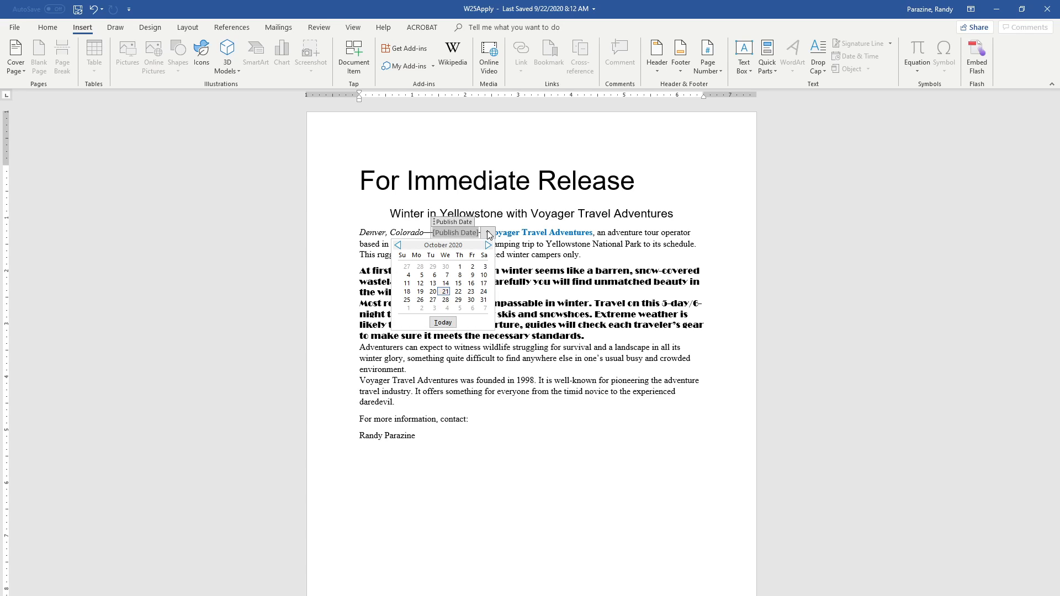
pyautogui.click(445, 291)
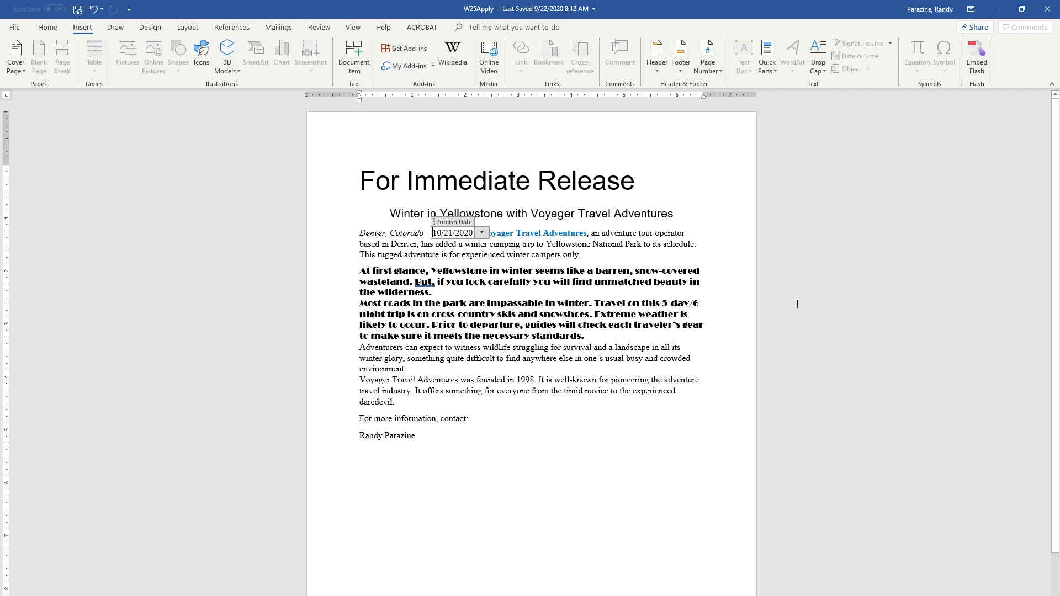
pyautogui.click(735, 414)
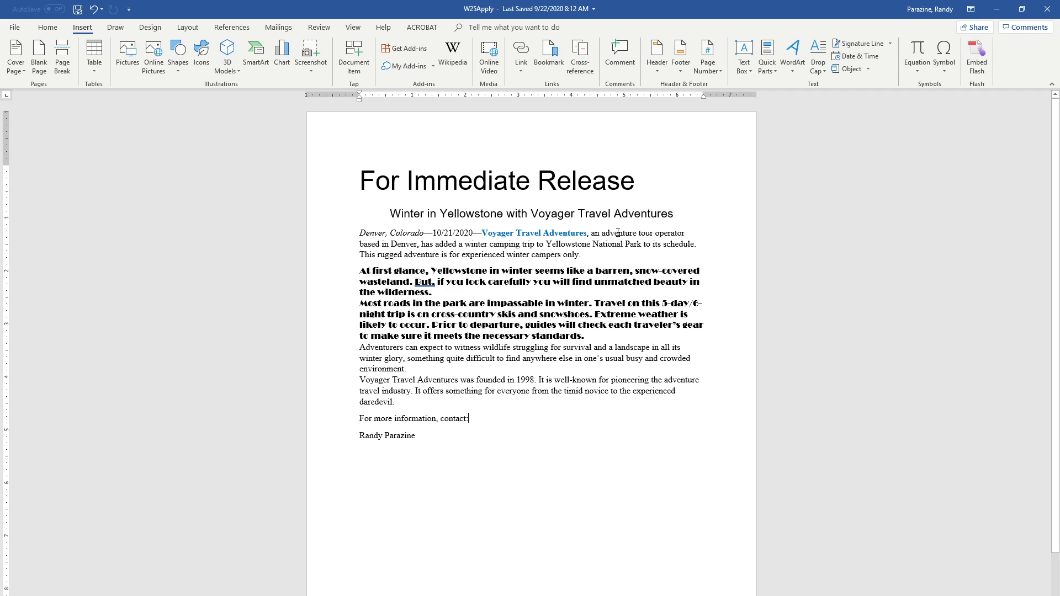
# - Sort the Building Blocks Organizer by gallery, insert the Ion (Dark) footer, and exit footer editing
pyautogui.click(771, 74)
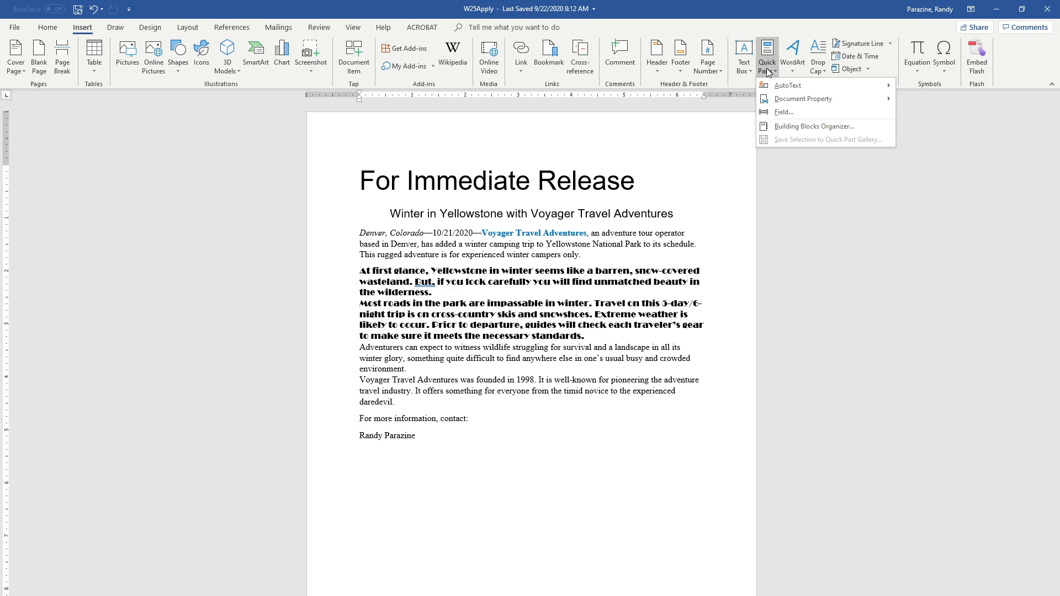
pyautogui.click(778, 126)
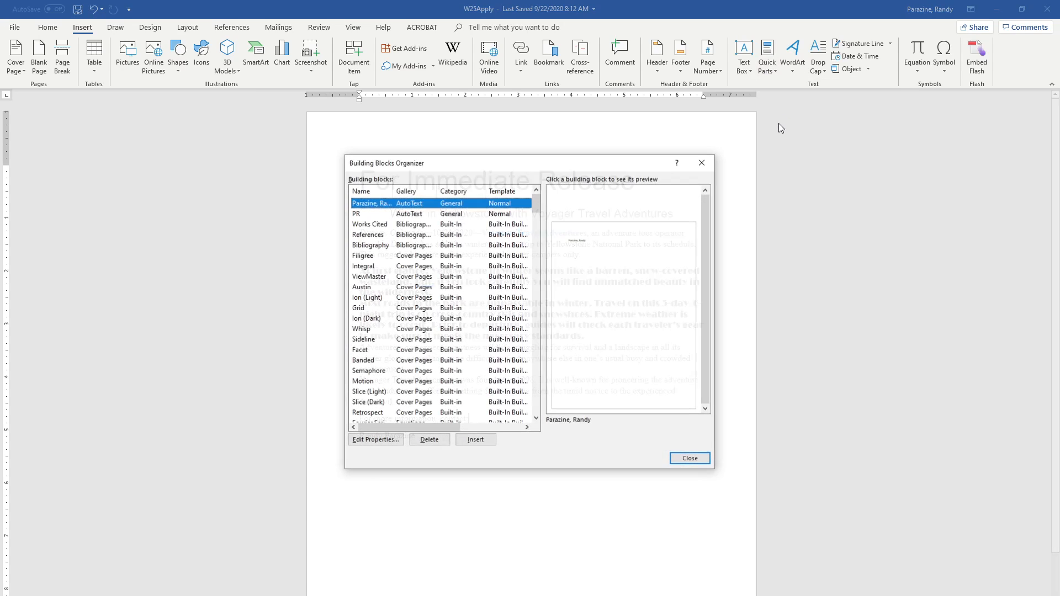
pyautogui.moveTo(568, 163); pyautogui.dragTo(893, 137)
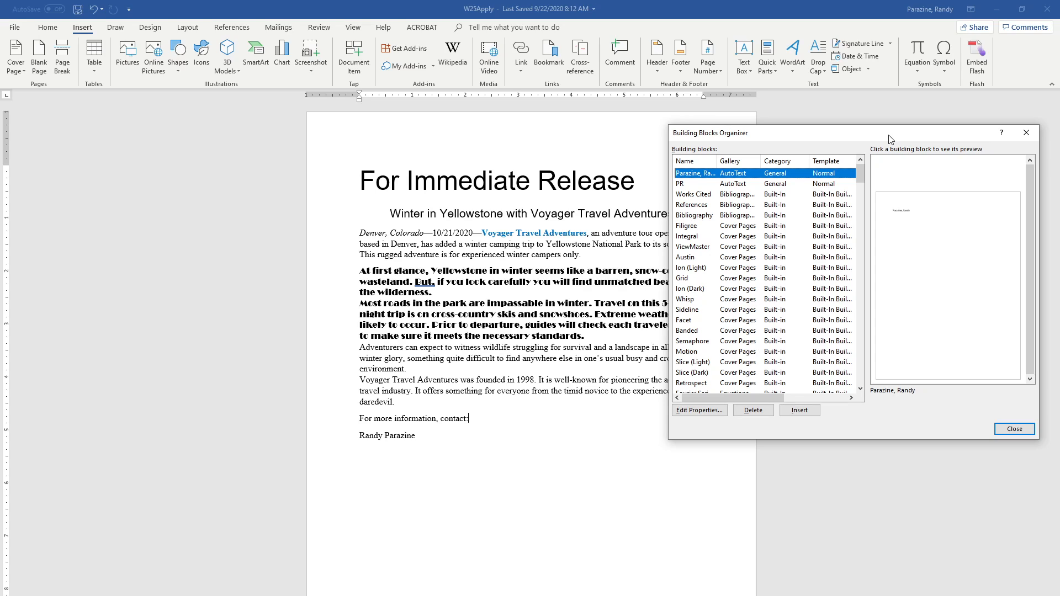
pyautogui.click(731, 163)
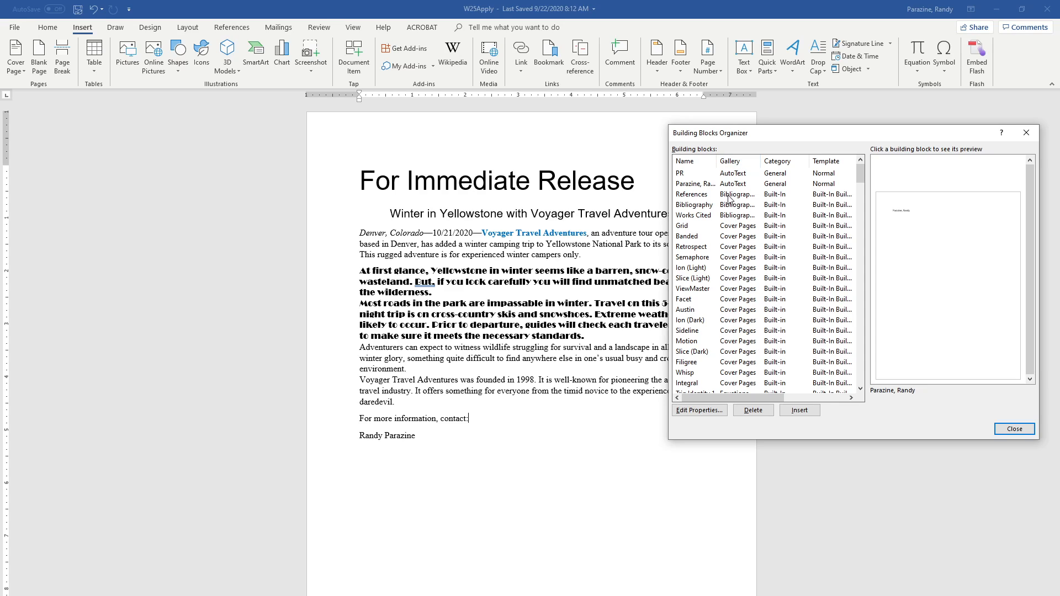
pyautogui.scroll(-6, 737, 249)
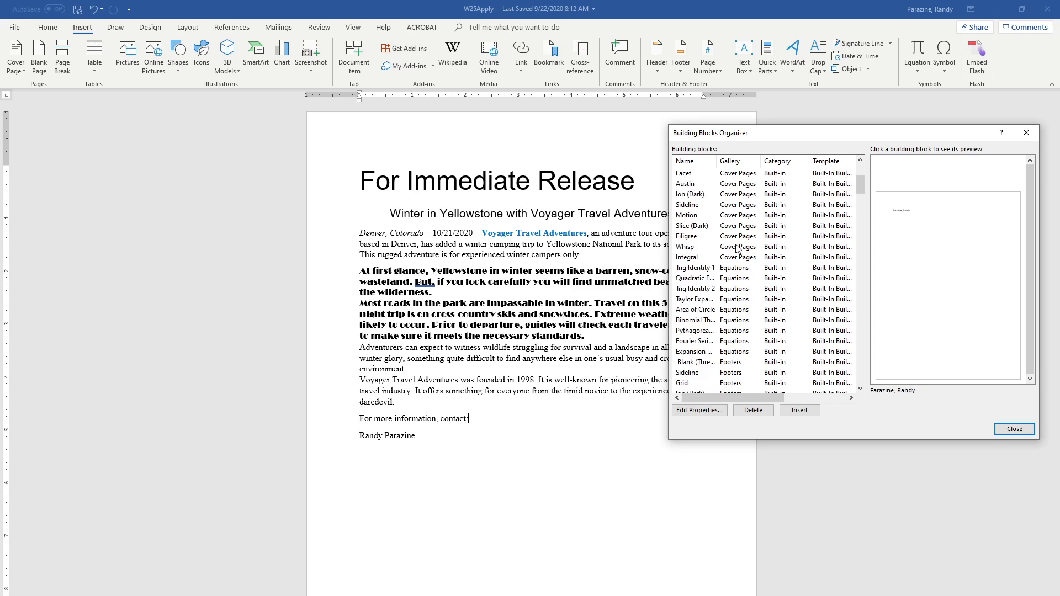
pyautogui.scroll(-2, 738, 248)
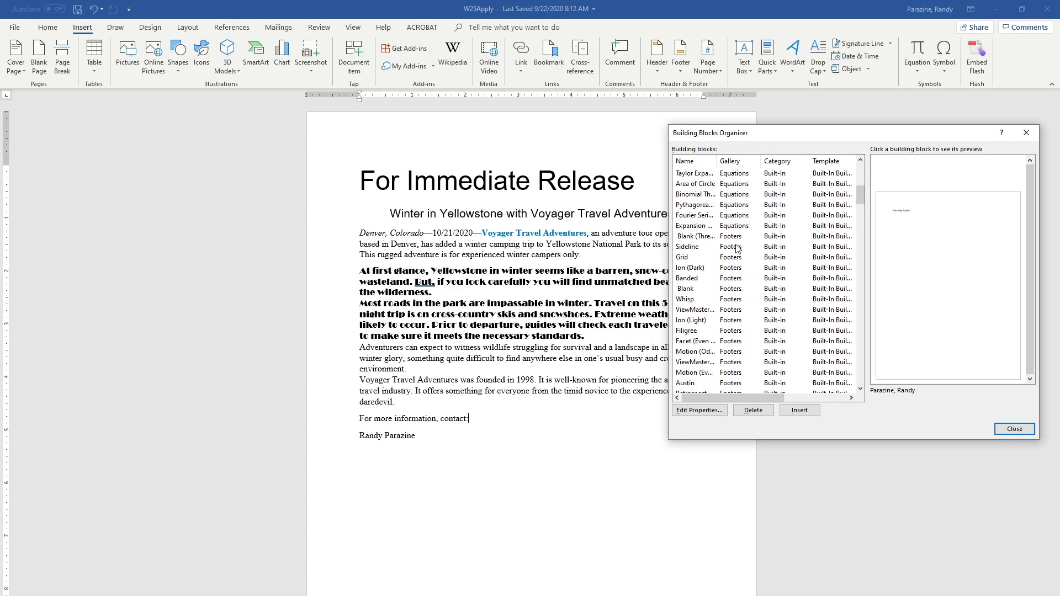
pyautogui.click(711, 269)
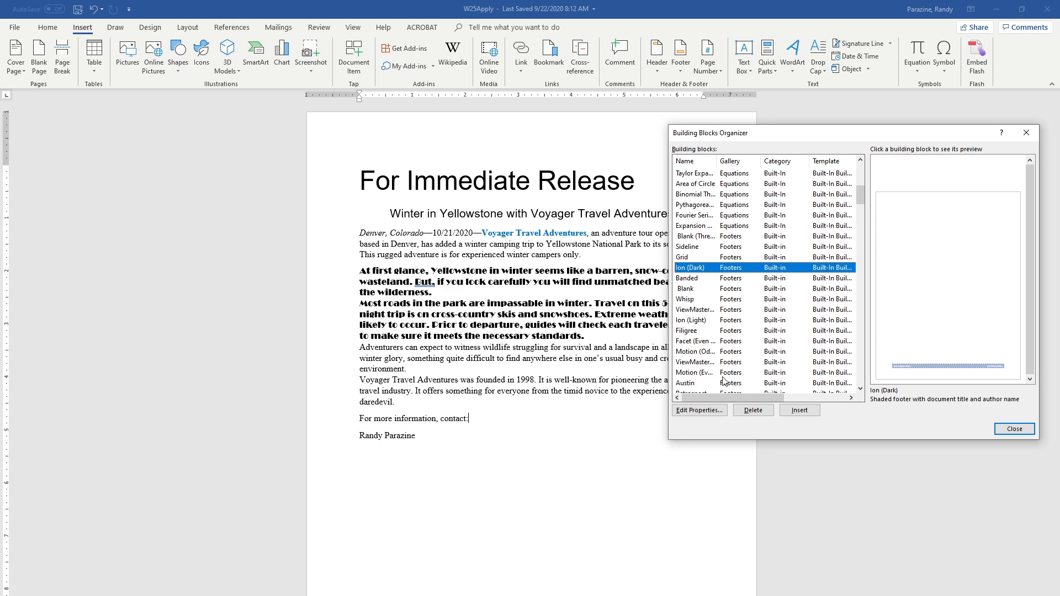
pyautogui.click(797, 410)
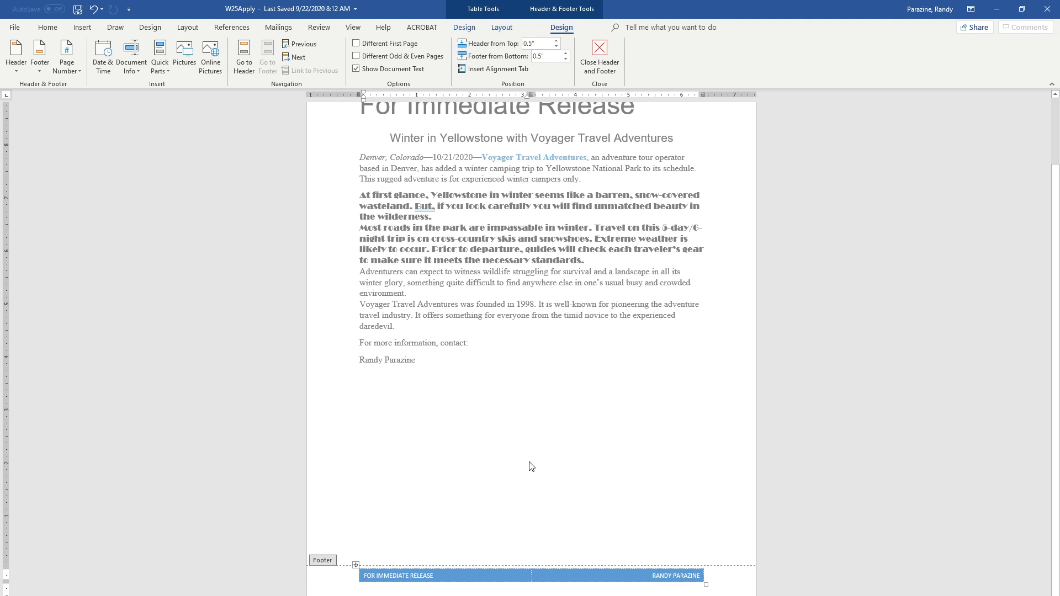
pyautogui.click(599, 53)
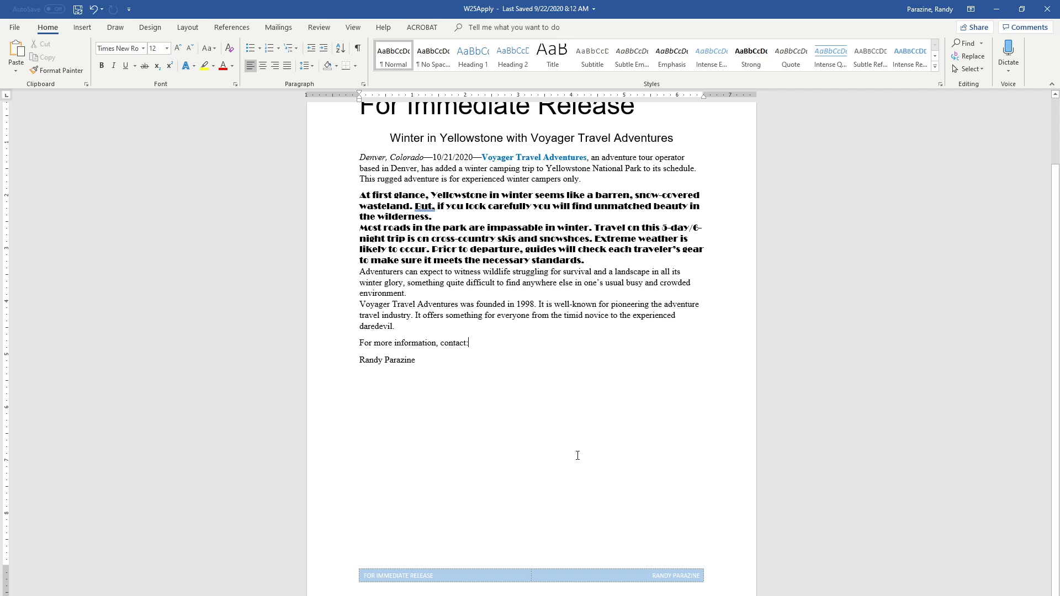
# - Copy the formatting of "Voyager Travel Adventures" in the first paragraph to the same company name opening the last body paragraph
pyautogui.scroll(3, 577, 455)
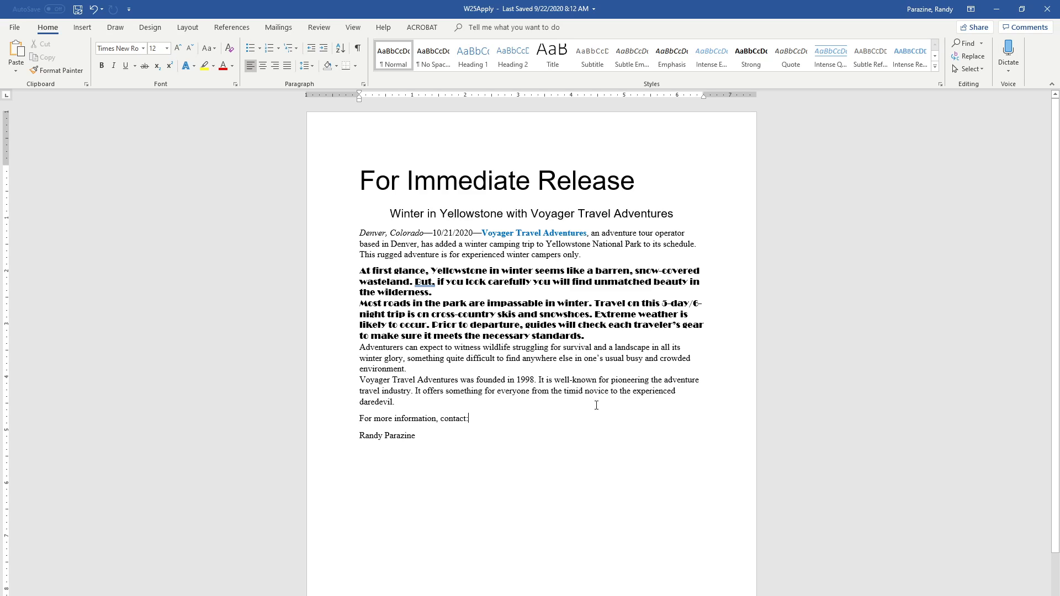
pyautogui.click(530, 233)
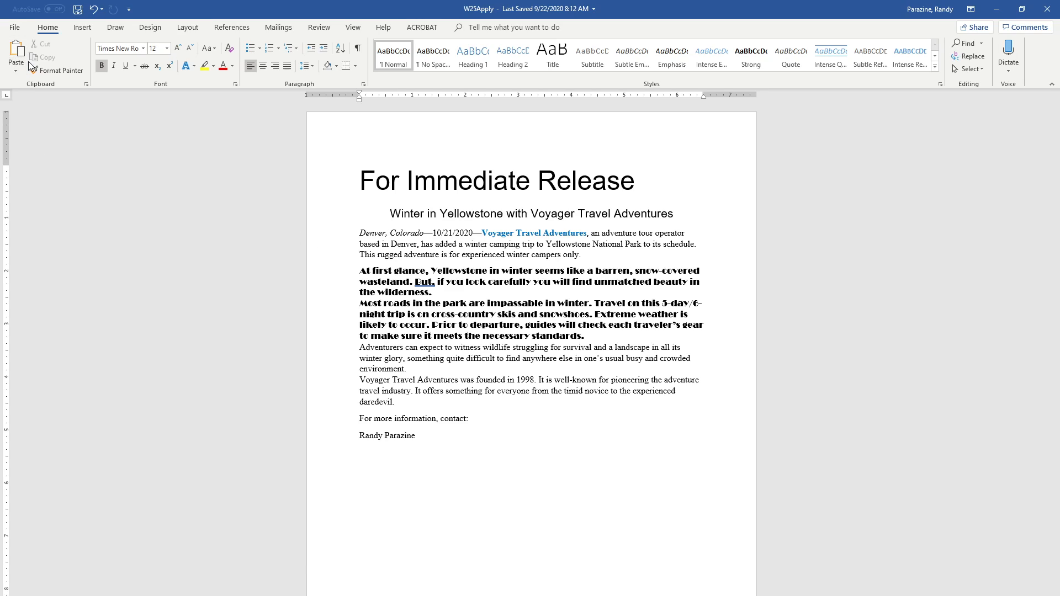
pyautogui.click(50, 68)
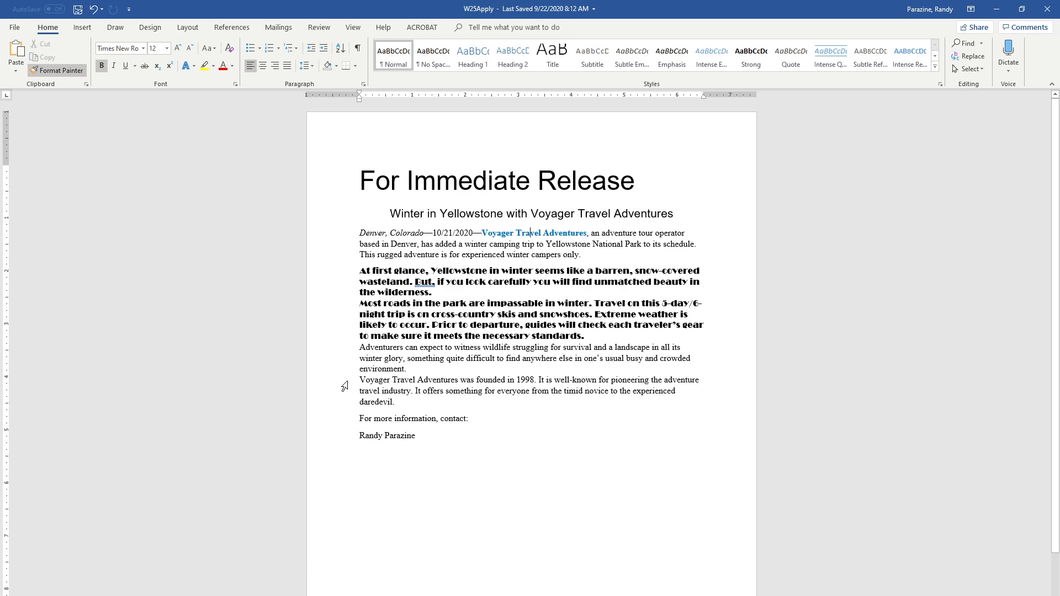
pyautogui.moveTo(363, 378); pyautogui.dragTo(433, 381)
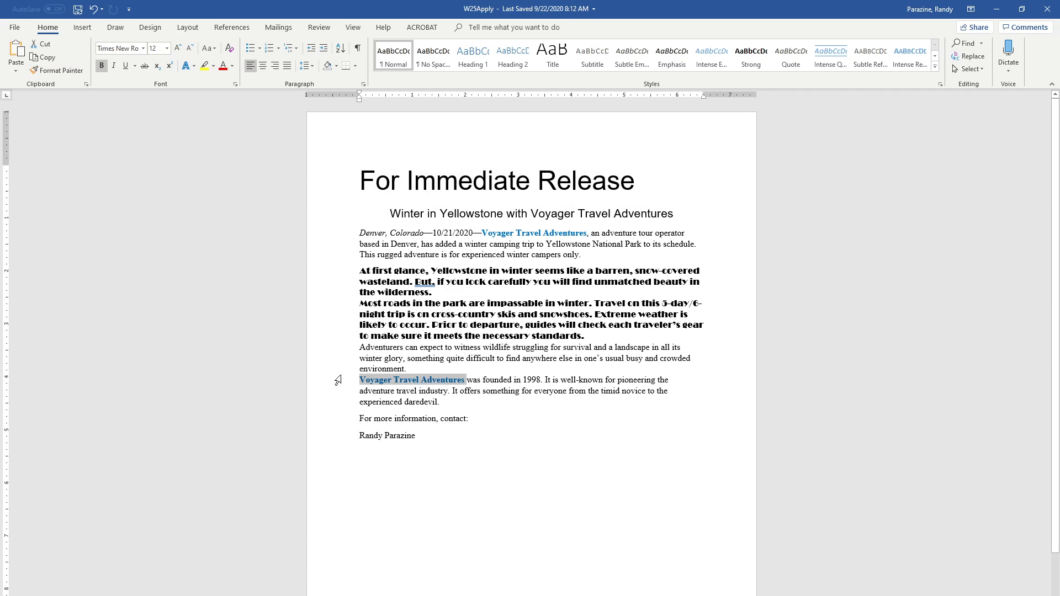
pyautogui.click(519, 468)
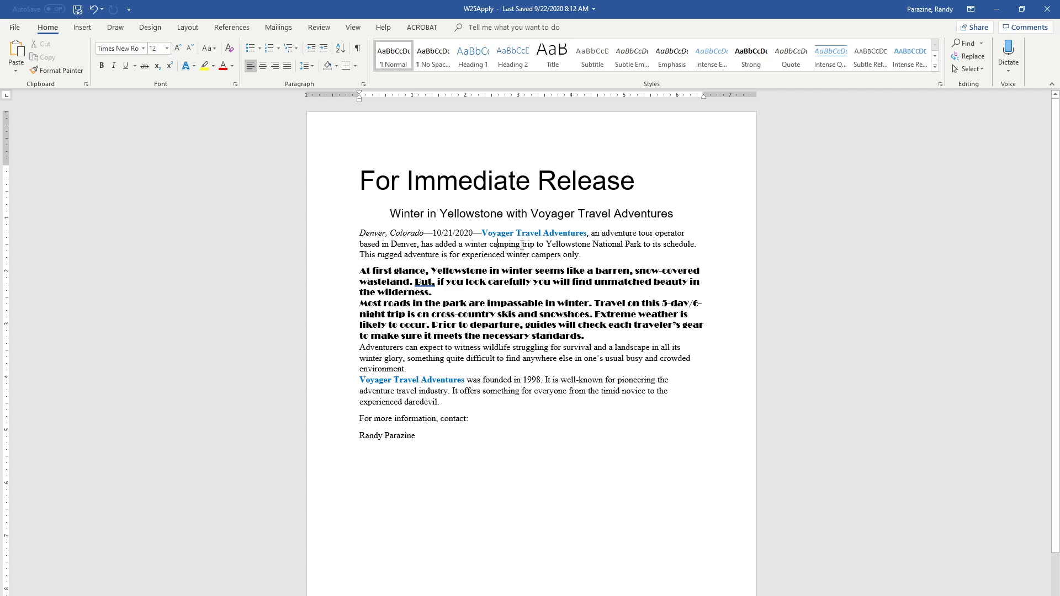
# - Copy the first body paragraph's formatting to the next three paragraphs, from "At first glance" through "environment."
pyautogui.click(73, 68)
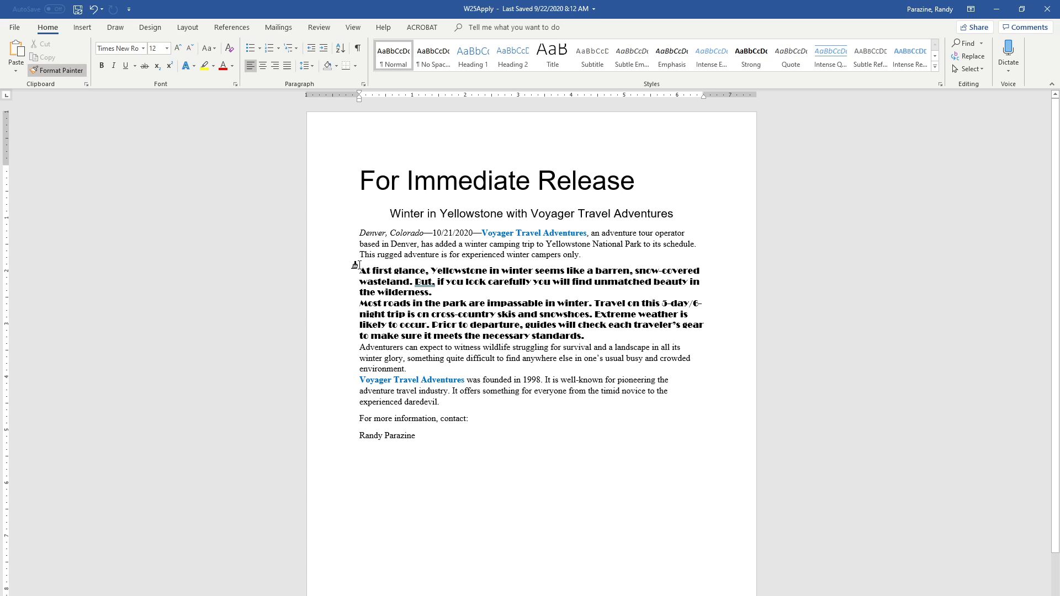
pyautogui.moveTo(356, 265)
pyautogui.mouseDown()
pyautogui.moveTo(365, 301)
pyautogui.moveTo(486, 318)
pyautogui.moveTo(582, 359)
pyautogui.moveTo(634, 364)
pyautogui.mouseUp()
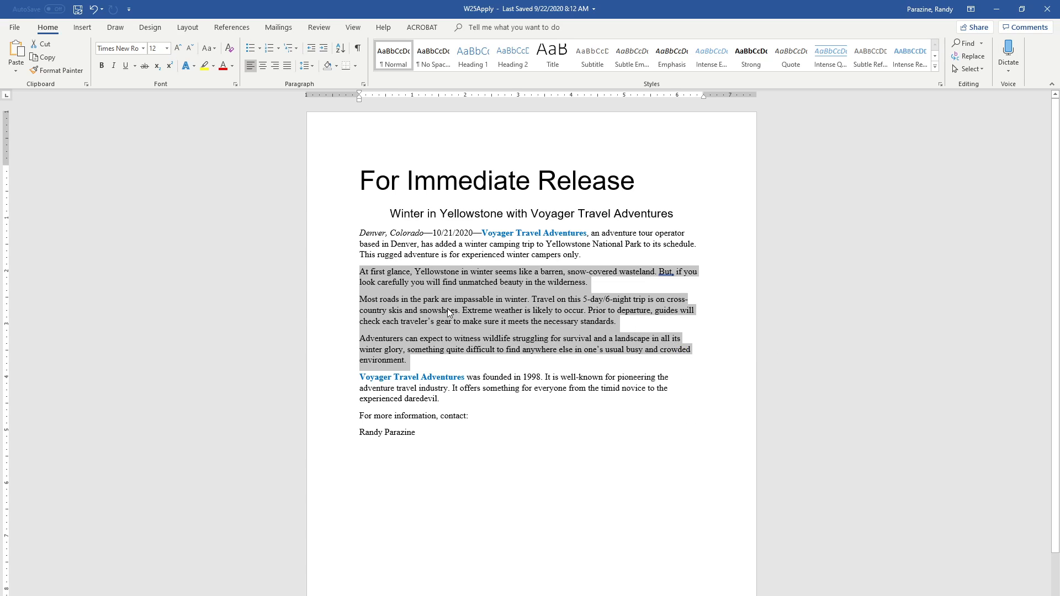
pyautogui.click(630, 414)
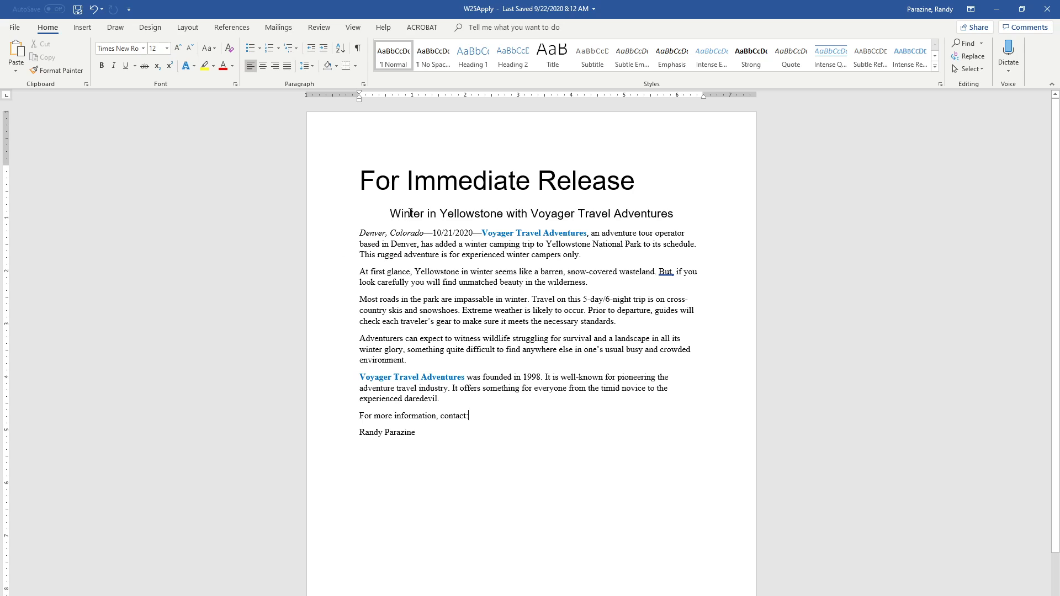
# - Open the full Symbol dialog with the insertion point before "Winter" in the subtitle line
pyautogui.click(388, 214)
pyautogui.click(83, 28)
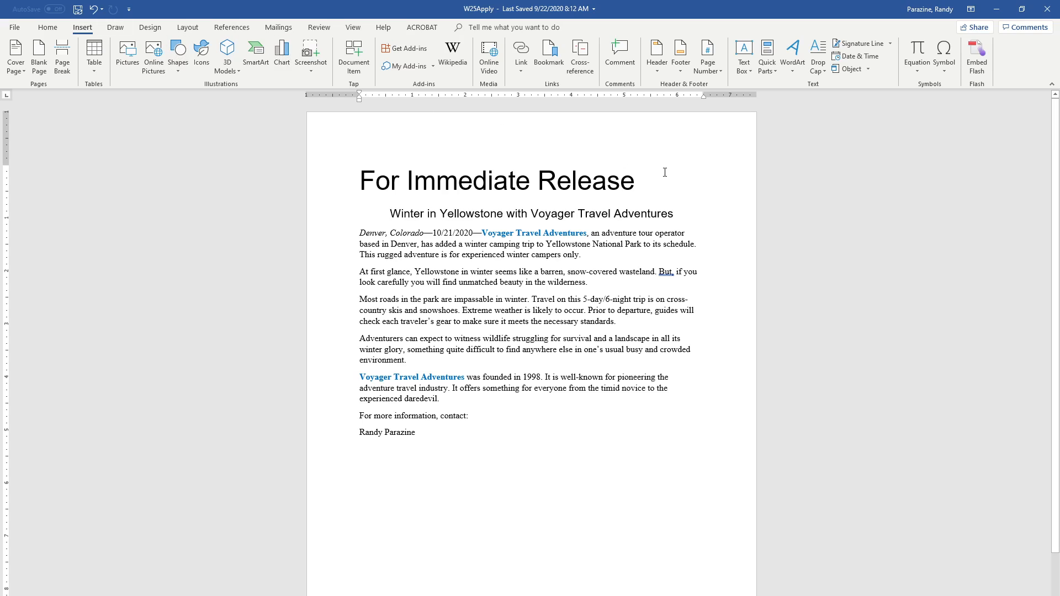
pyautogui.click(946, 70)
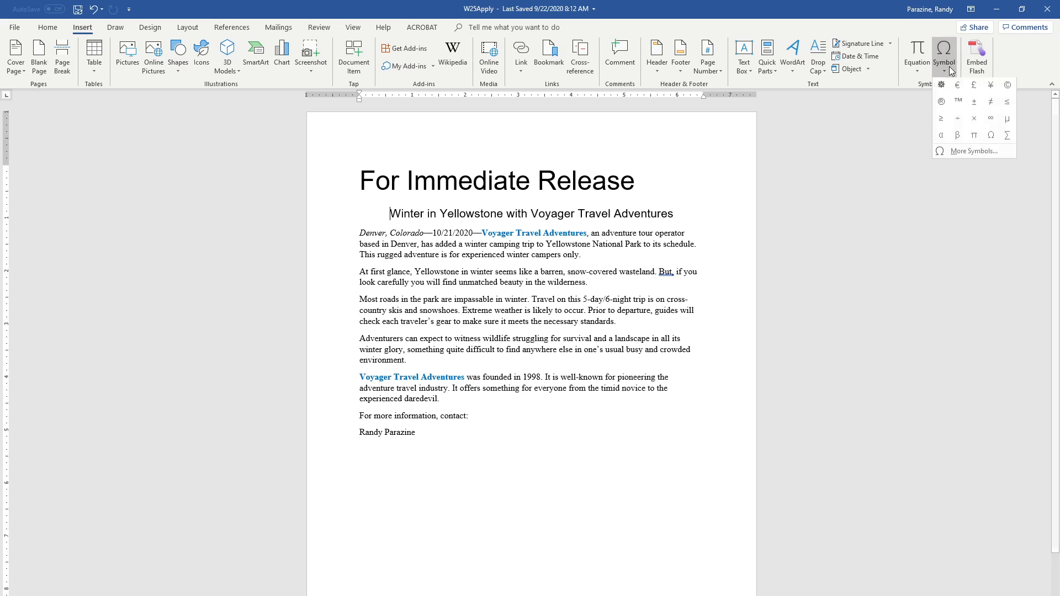
pyautogui.click(961, 152)
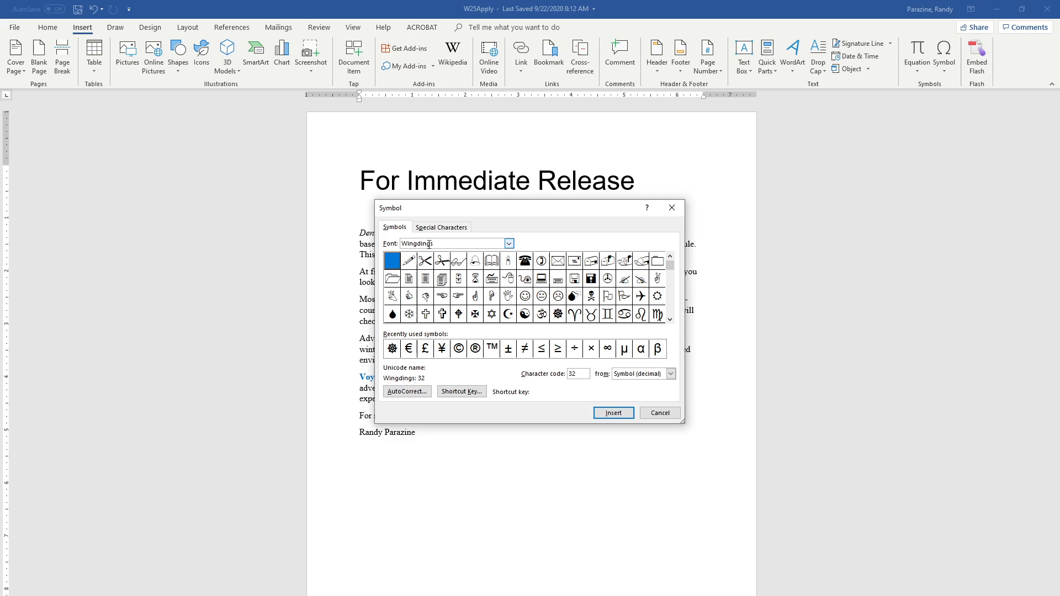
pyautogui.click(509, 244)
pyautogui.moveTo(509, 284); pyautogui.dragTo(510, 264)
pyautogui.click(446, 260)
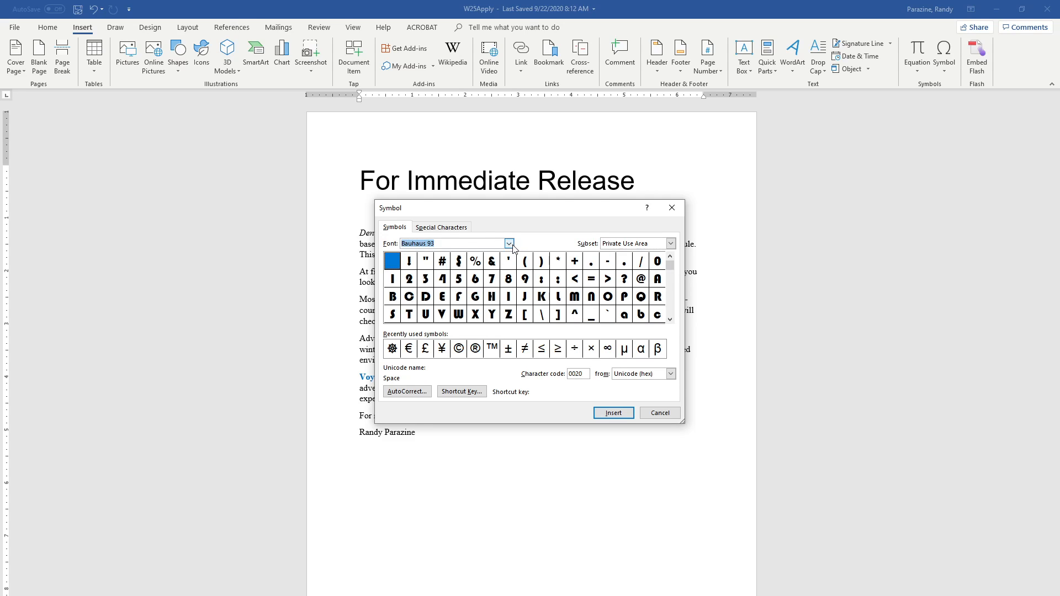
# - Set the symbol font to Wingdings
pyautogui.click(508, 243)
pyautogui.moveTo(508, 268); pyautogui.dragTo(509, 288)
pyautogui.scroll(4, 512, 270)
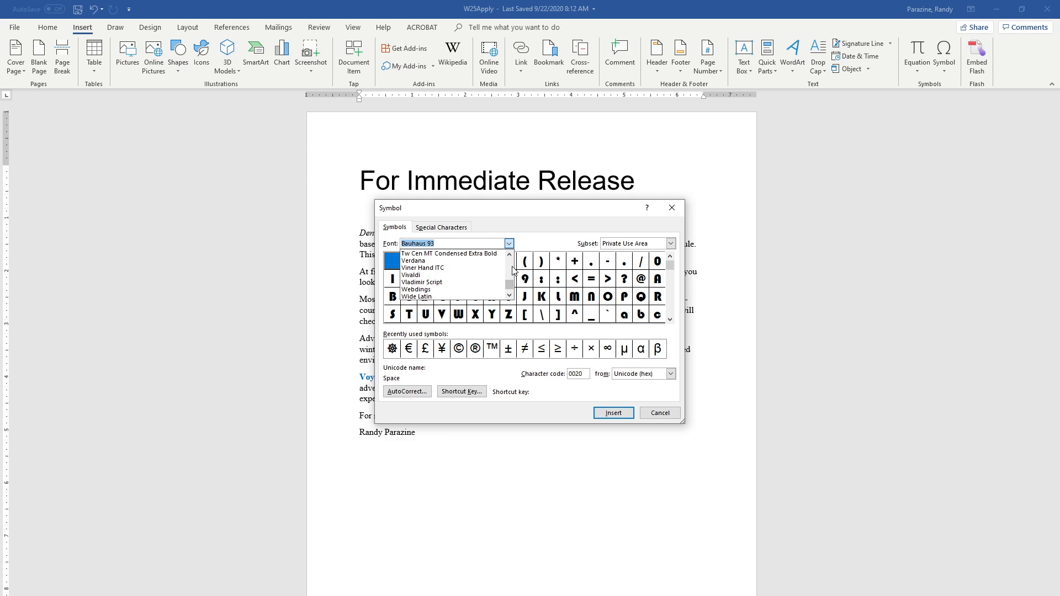
pyautogui.click(509, 296)
pyautogui.click(509, 296)
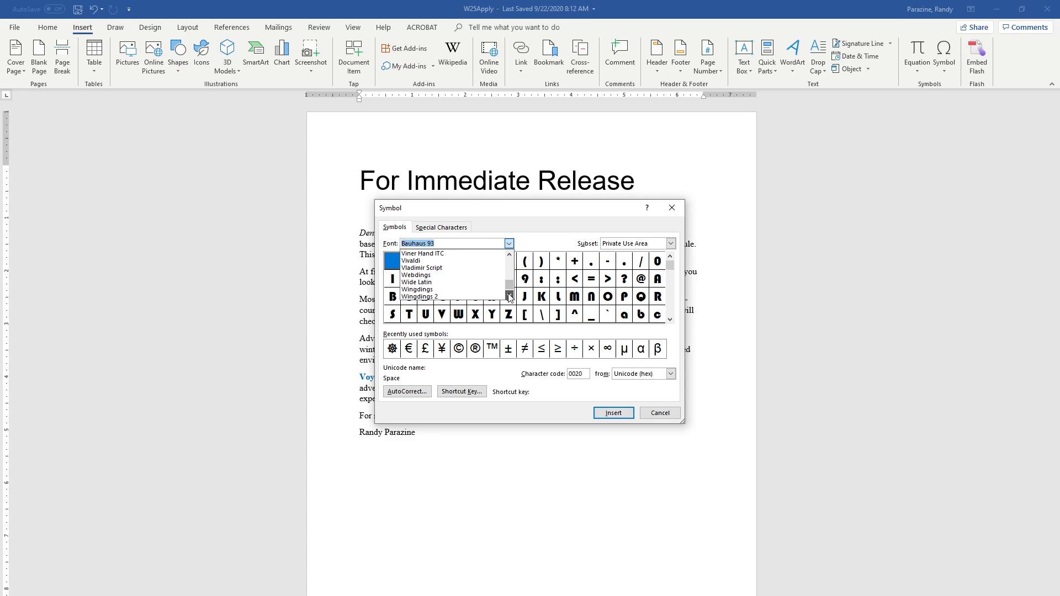
pyautogui.click(478, 292)
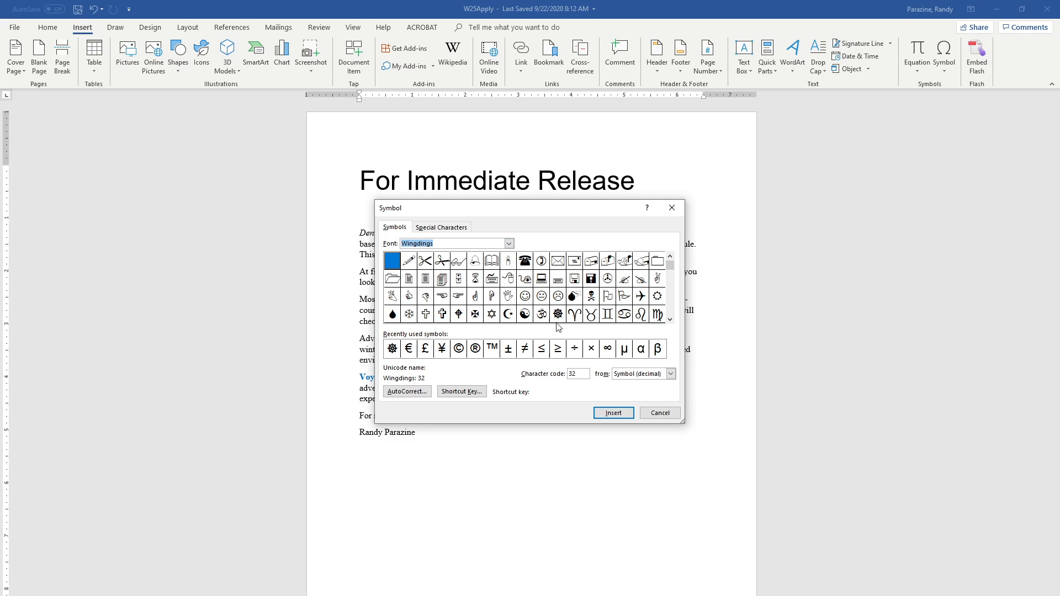
# - Insert the Wingdings snowflake, character code 84, twice before the subtitle and close the symbol dialog
pyautogui.click(409, 314)
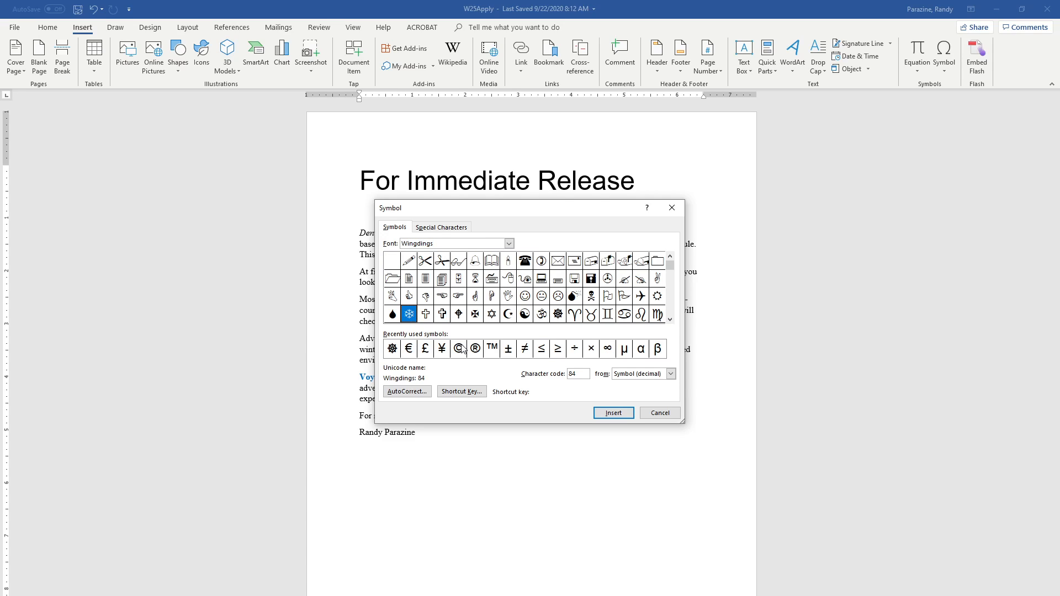
pyautogui.click(609, 414)
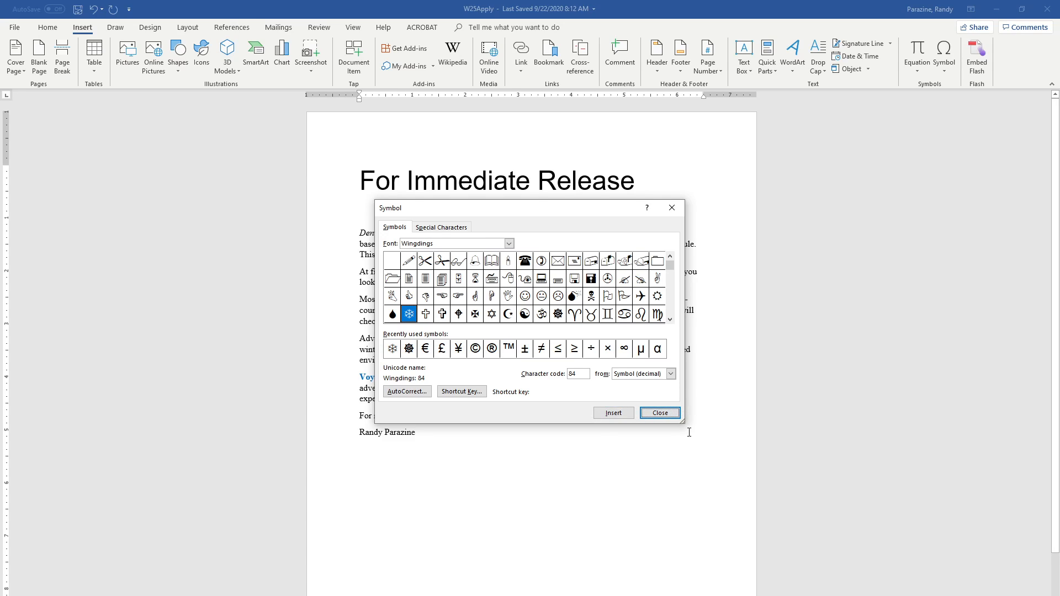
pyautogui.click(613, 414)
pyautogui.click(652, 413)
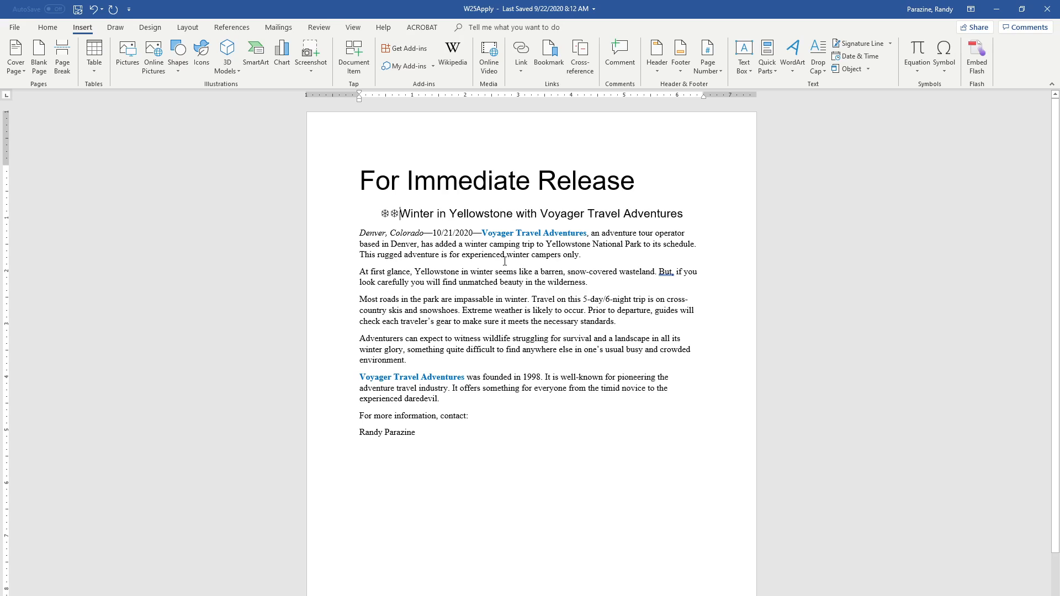
# - Copy the two snowflakes and paste them at the end of the subtitle, keeping the source formatting
pyautogui.moveTo(381, 213); pyautogui.dragTo(398, 213)
pyautogui.rightClick(392, 214)
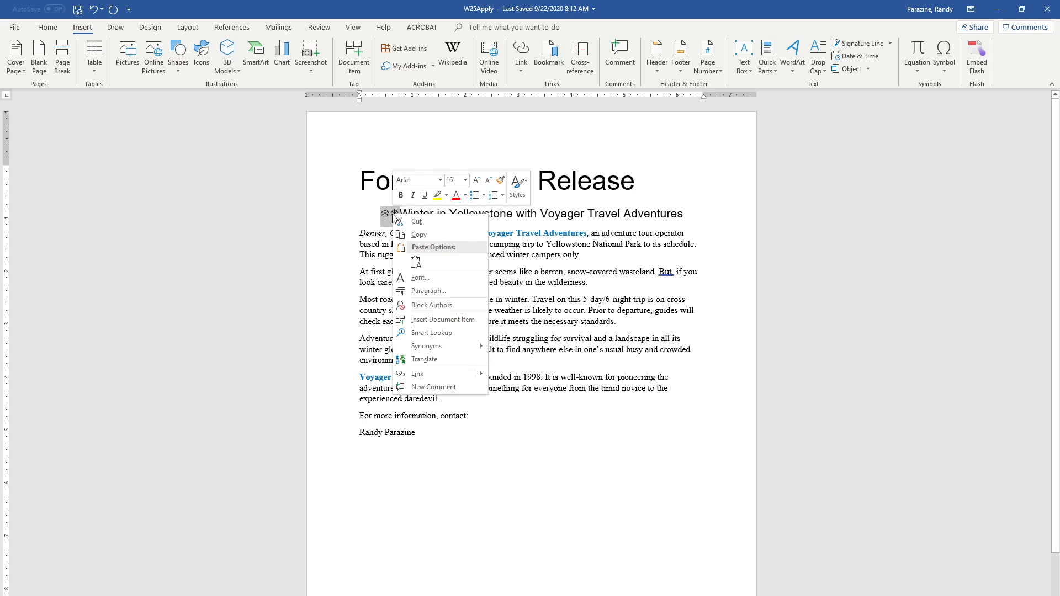
pyautogui.click(413, 234)
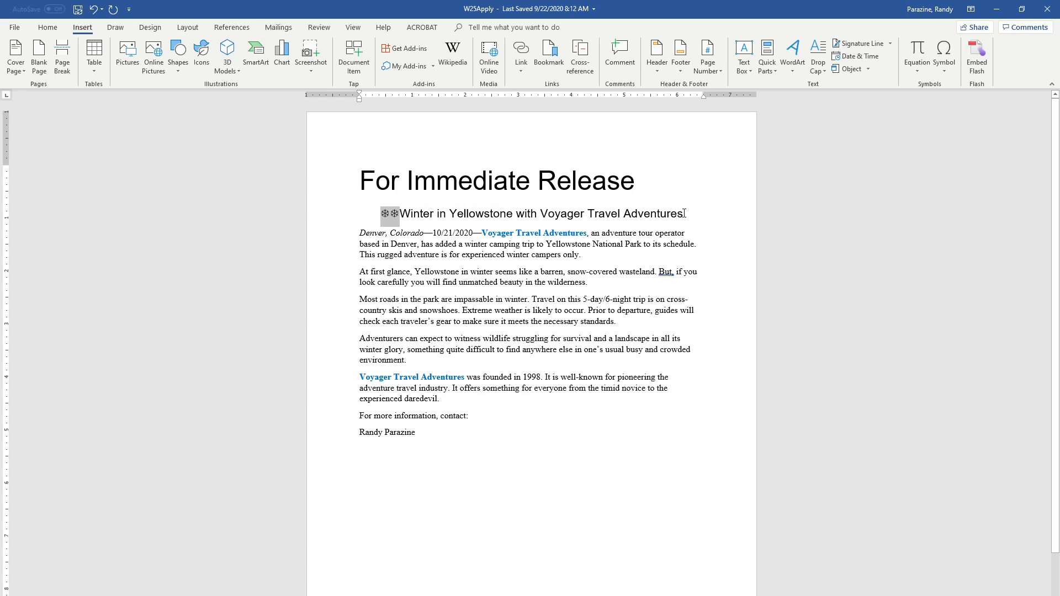
pyautogui.click(685, 213)
pyautogui.rightClick(687, 213)
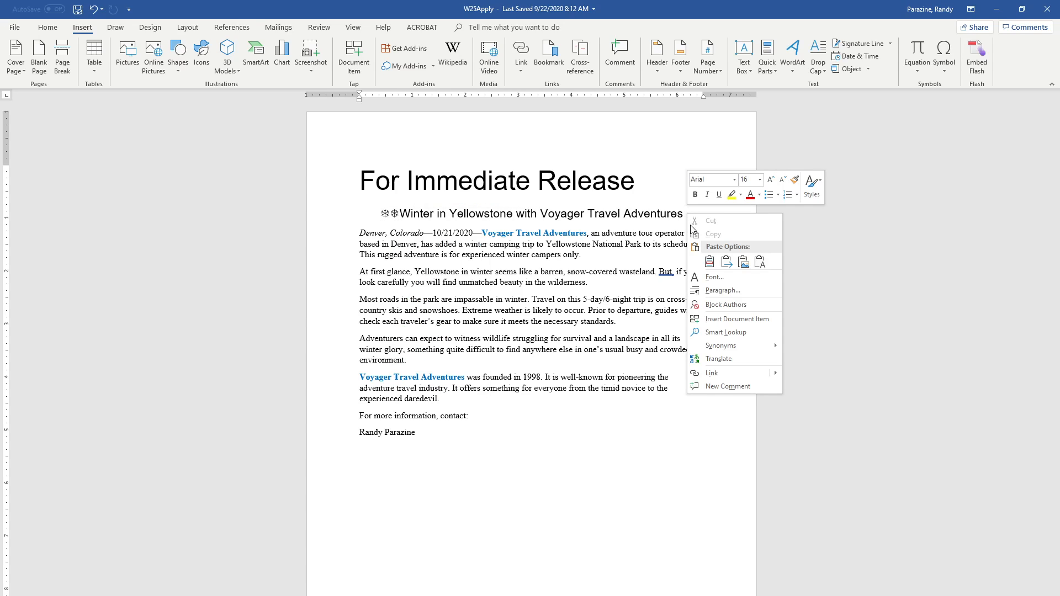
pyautogui.click(711, 261)
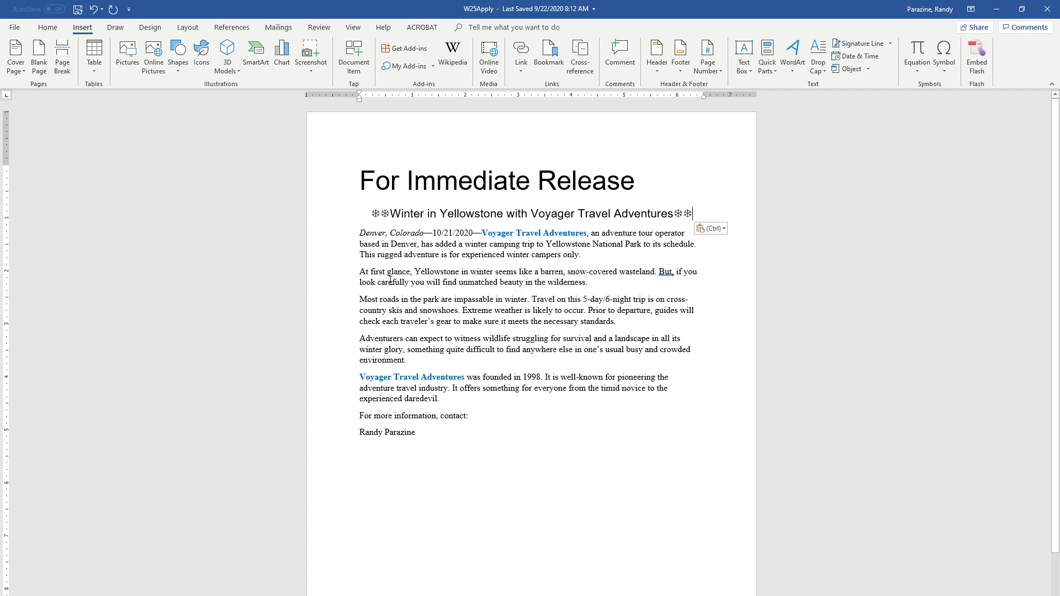
# - Format the first snowflake in the subtitle with the standard Blue font color and bold
pyautogui.moveTo(371, 213); pyautogui.dragTo(384, 214)
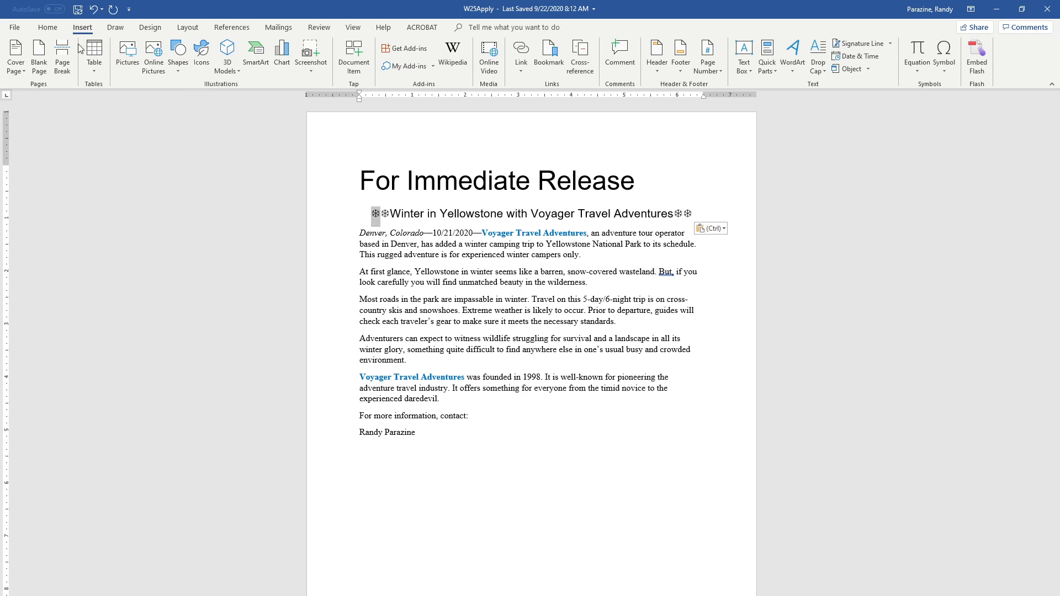
pyautogui.click(57, 30)
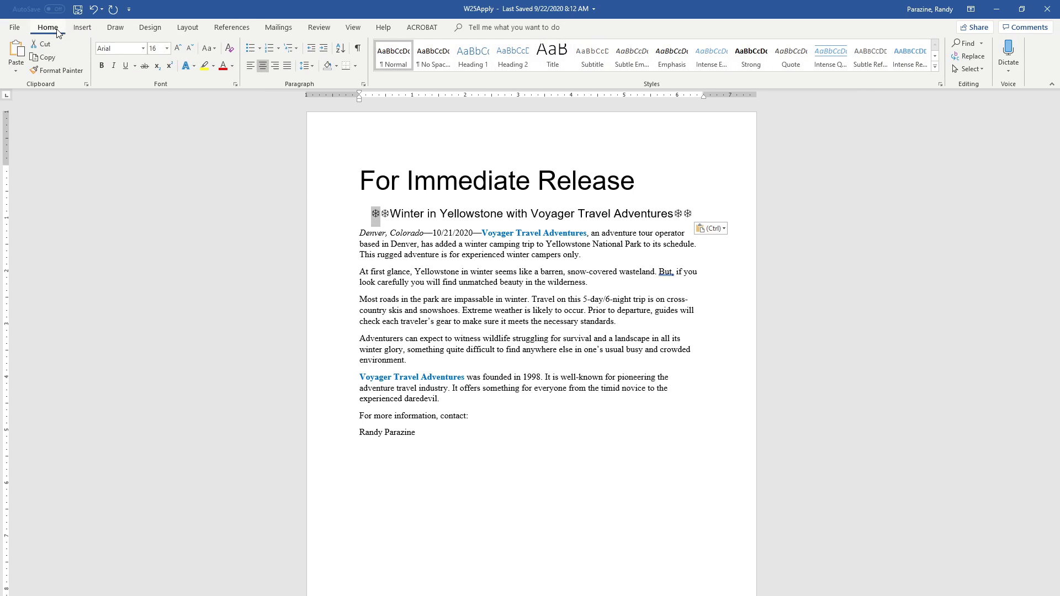
pyautogui.click(232, 70)
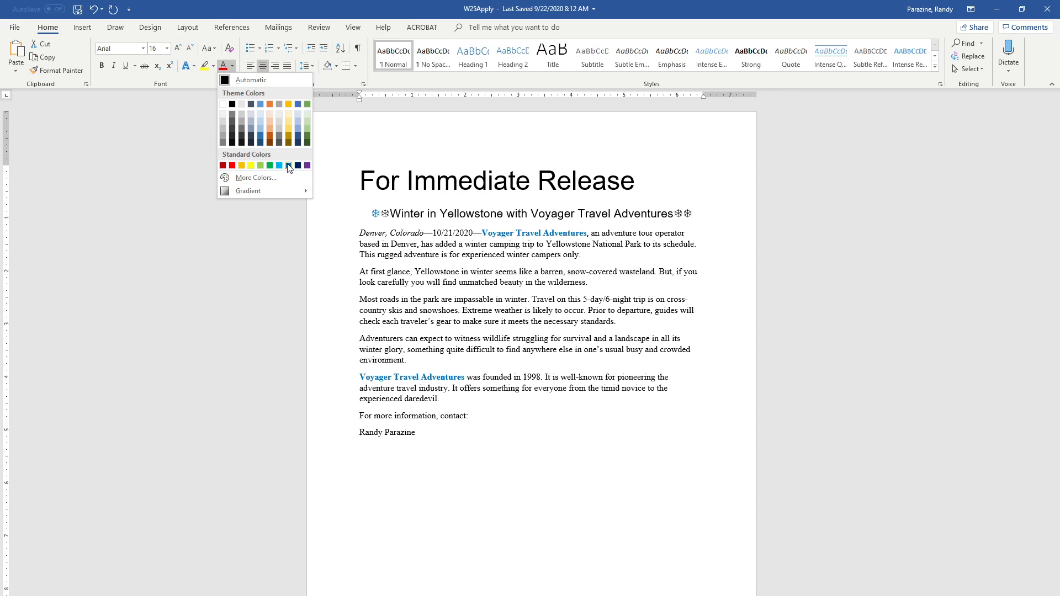
pyautogui.click(288, 165)
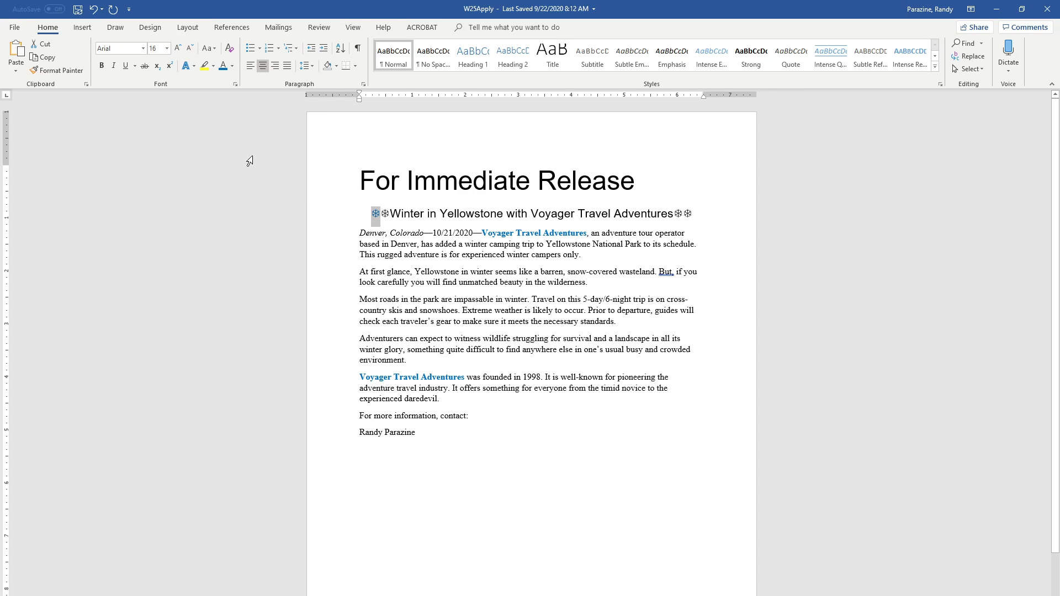
pyautogui.click(103, 65)
# - Copy the first snowflake's formatting to the other three snowflakes around the subtitle with Format Painter
pyautogui.click(57, 67)
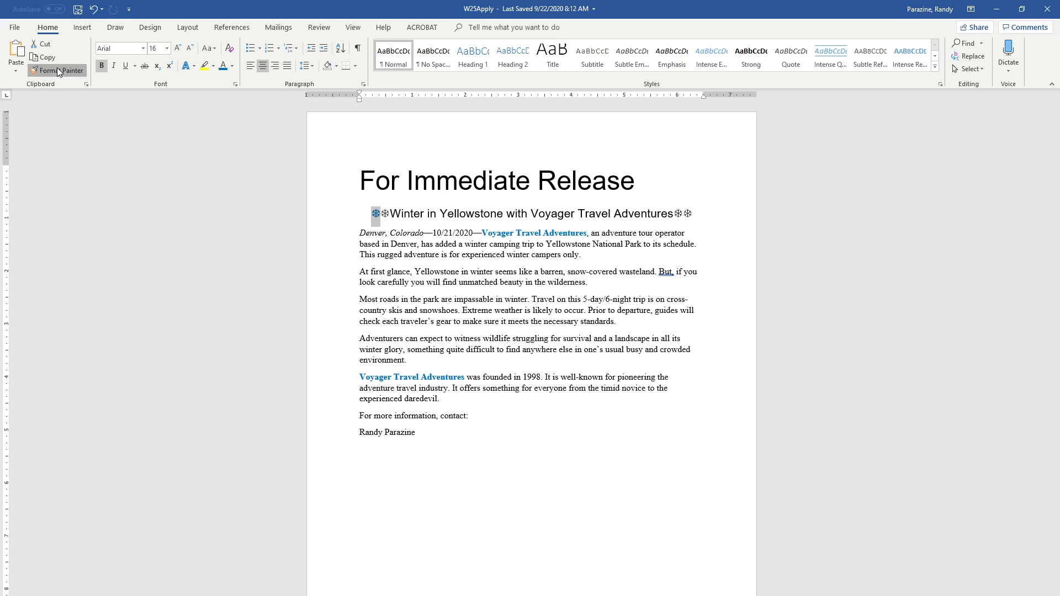
pyautogui.click(387, 214)
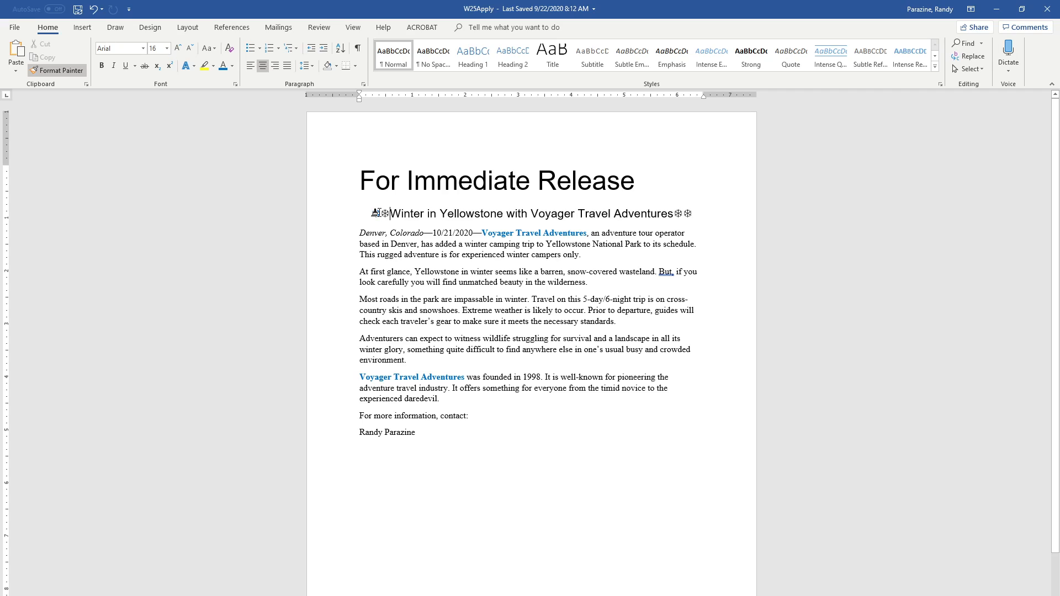
pyautogui.moveTo(382, 214); pyautogui.dragTo(387, 214)
pyautogui.moveTo(683, 214); pyautogui.dragTo(692, 214)
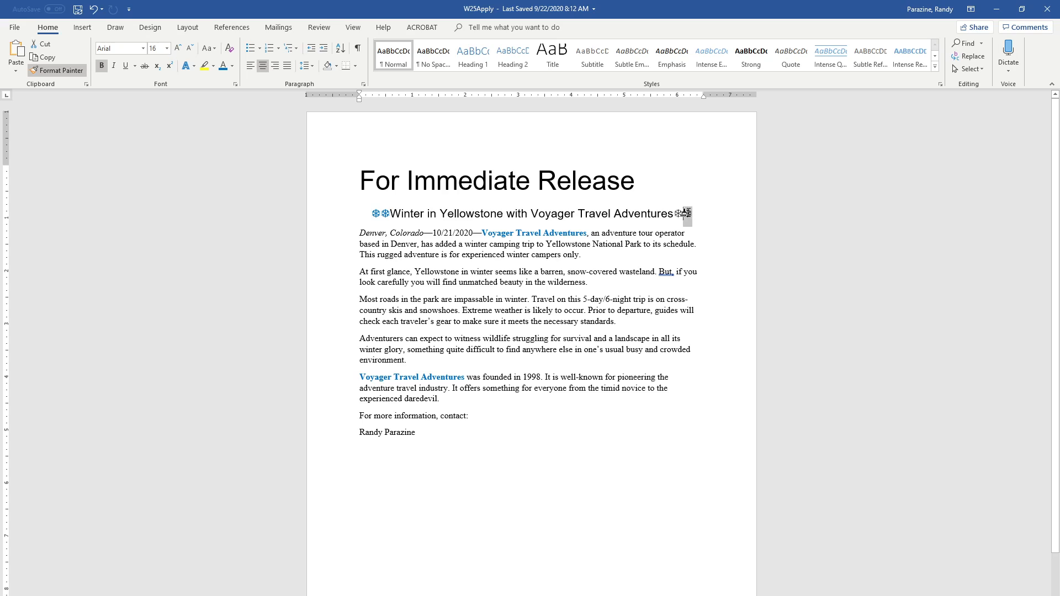
pyautogui.click(684, 213)
pyautogui.moveTo(675, 213); pyautogui.dragTo(684, 213)
pyautogui.click(829, 268)
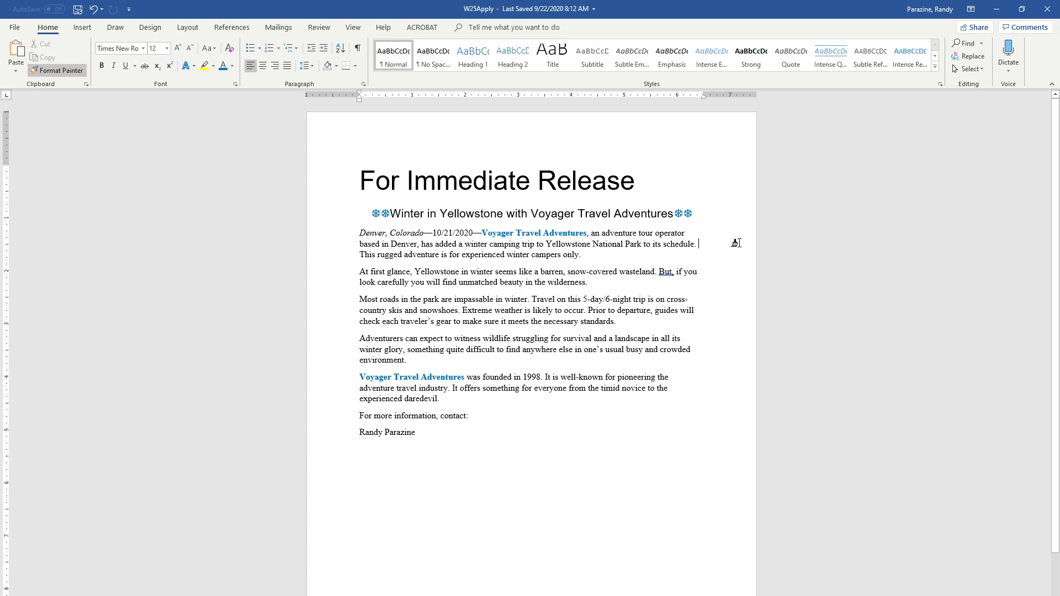
pyautogui.click(336, 160)
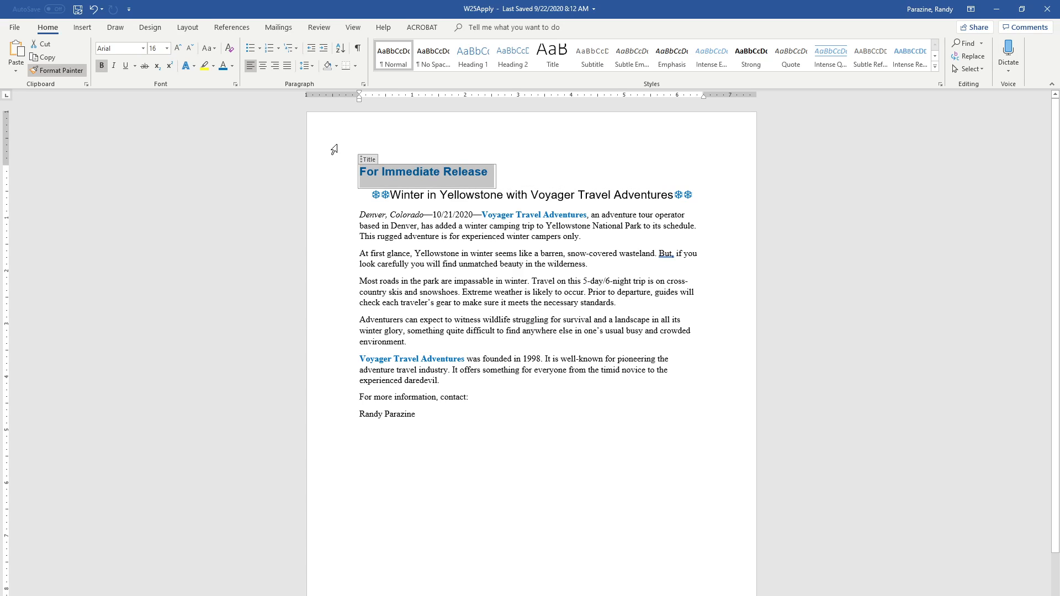
pyautogui.click(570, 434)
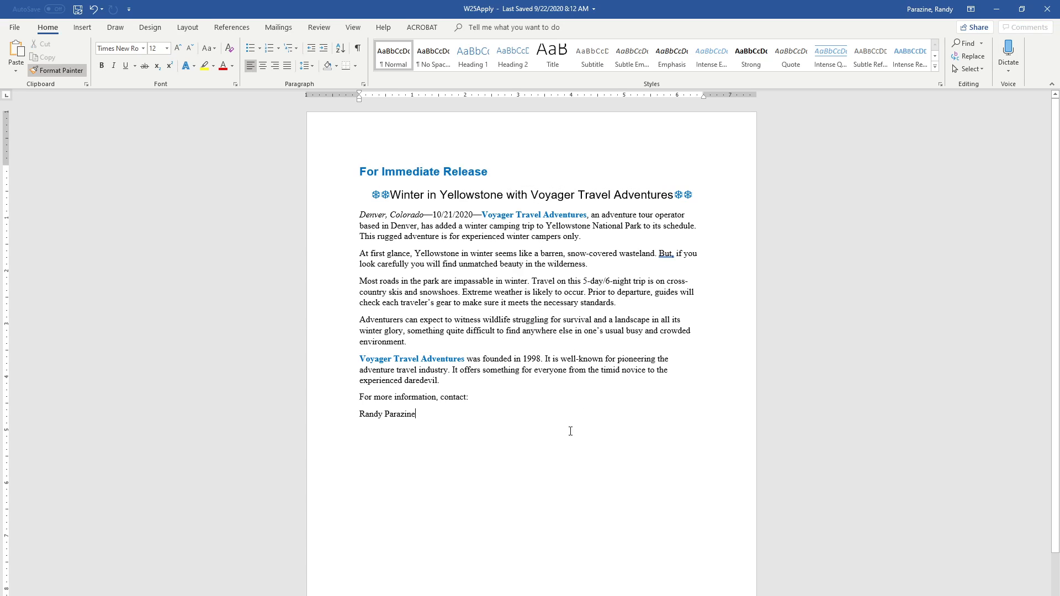
pyautogui.click(95, 10)
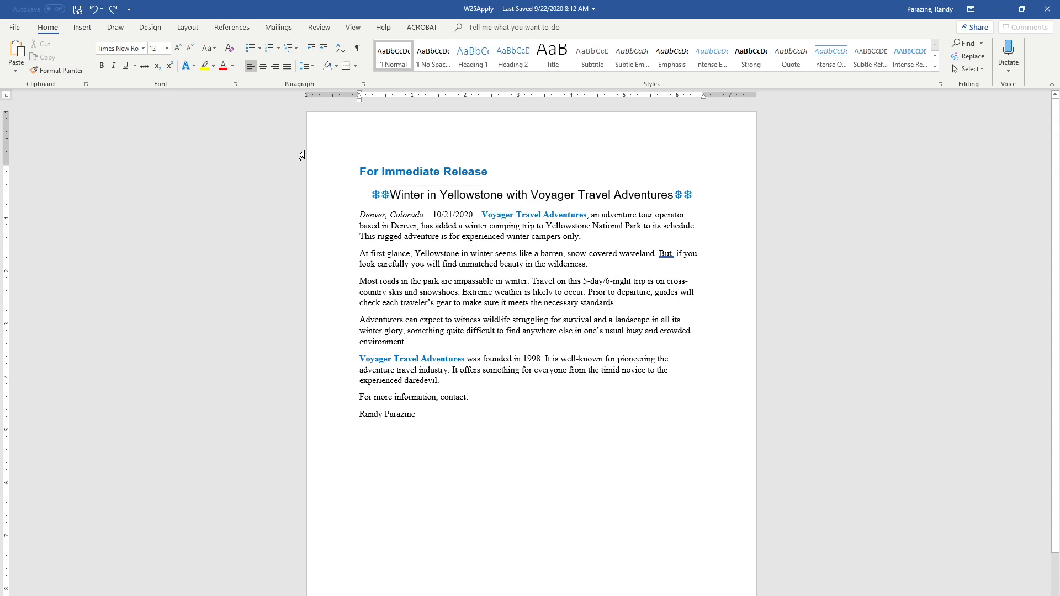
pyautogui.click(96, 9)
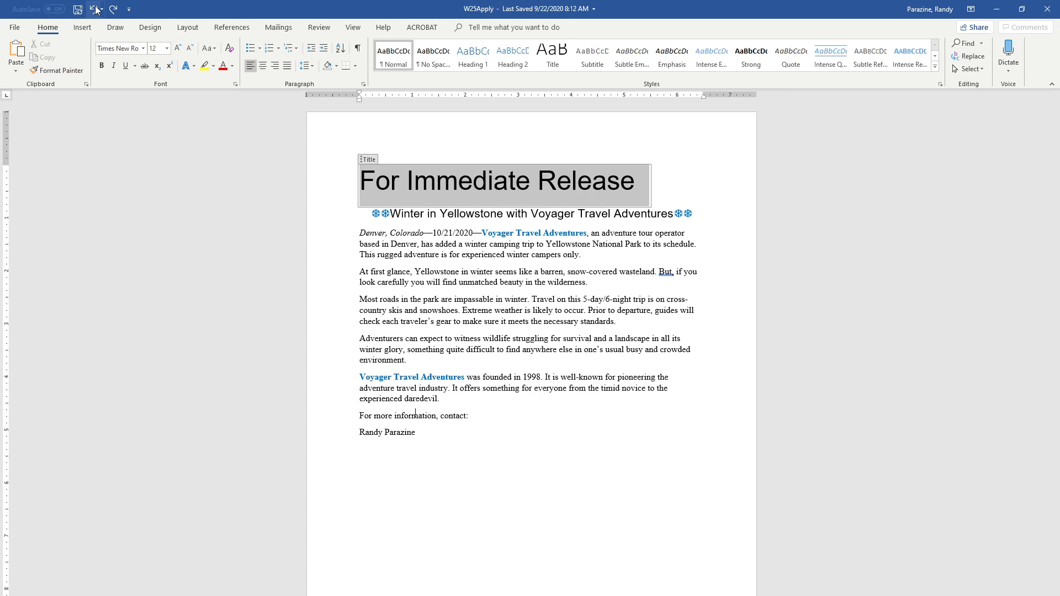
pyautogui.click(597, 511)
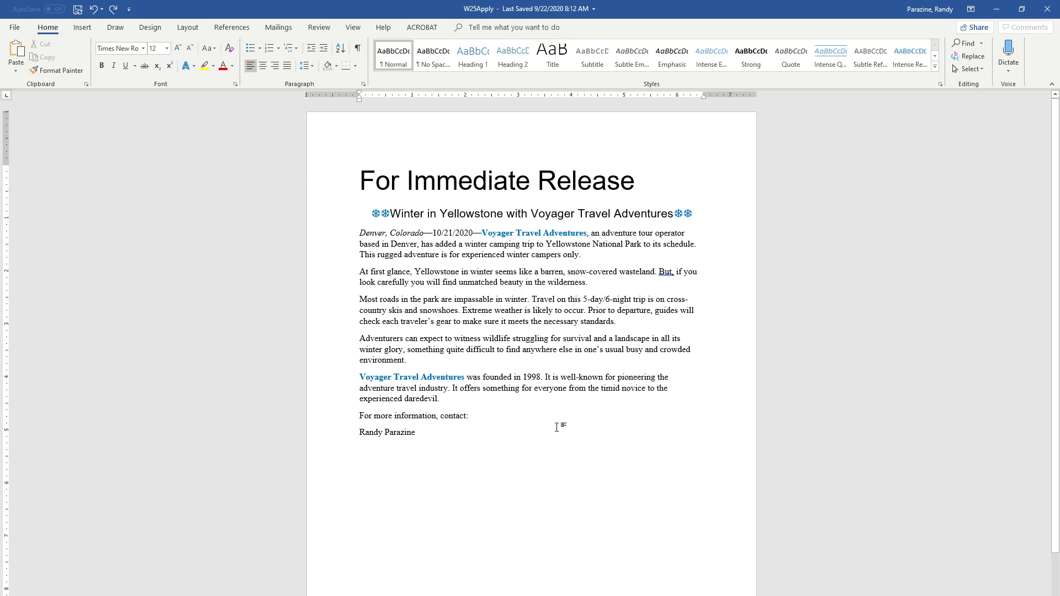
# - Insert an em dash special character after "everyone" in the last body paragraph
pyautogui.click(567, 388)
pyautogui.click(81, 28)
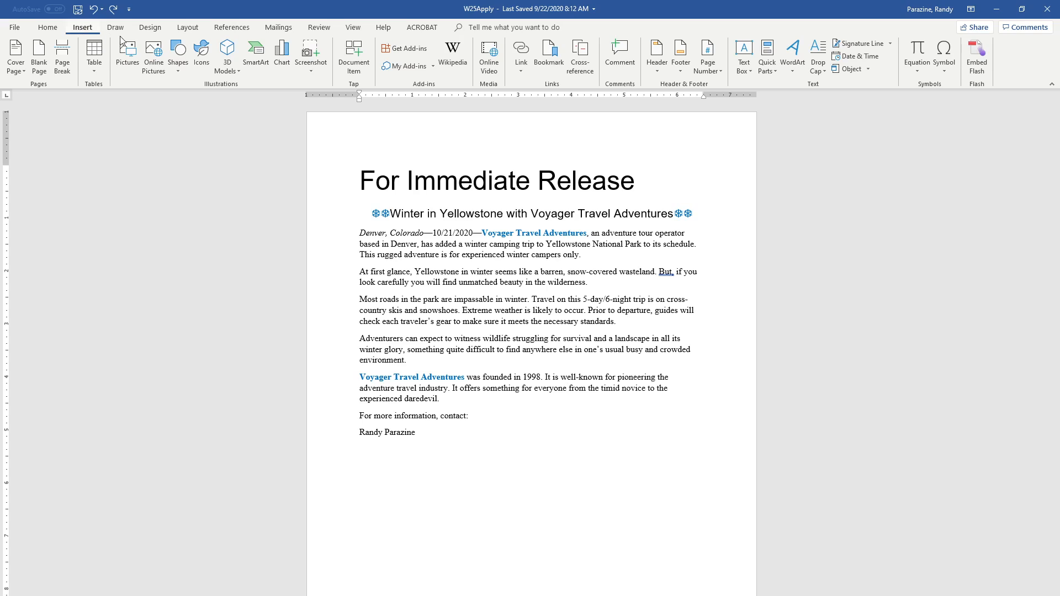
pyautogui.click(945, 69)
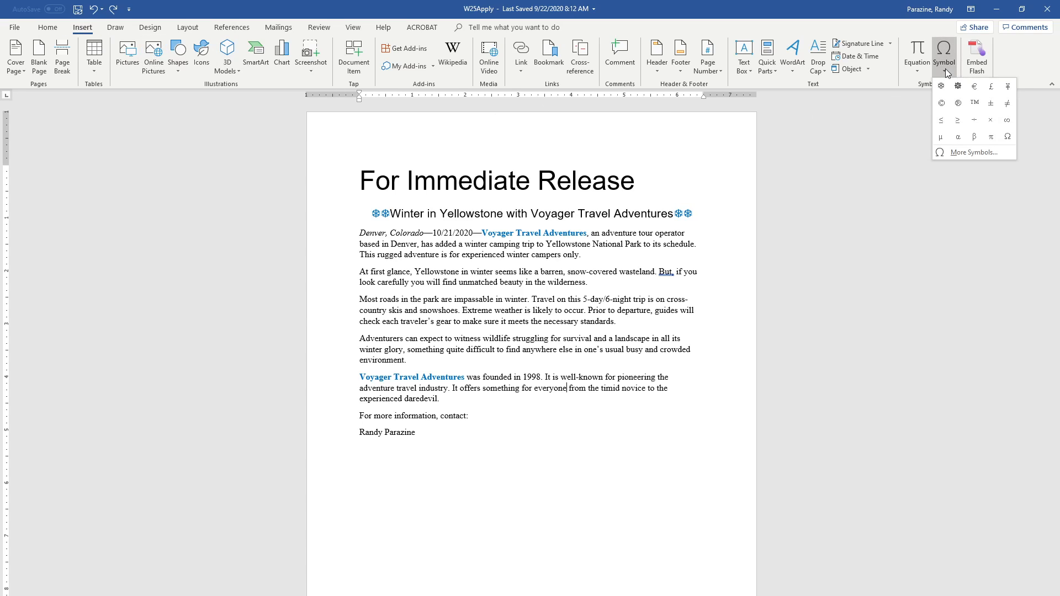
pyautogui.click(967, 153)
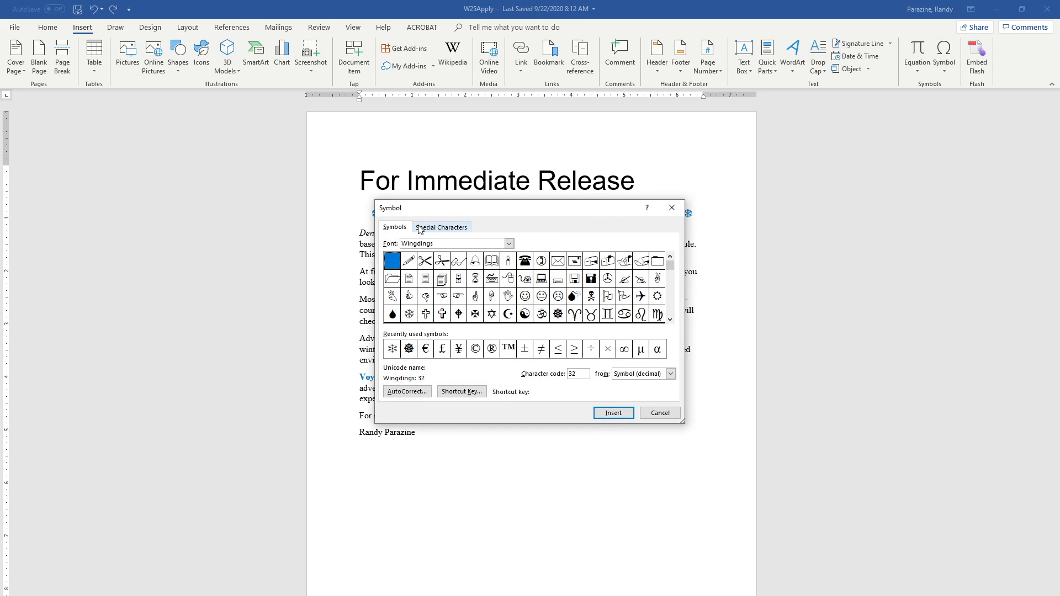
pyautogui.click(438, 229)
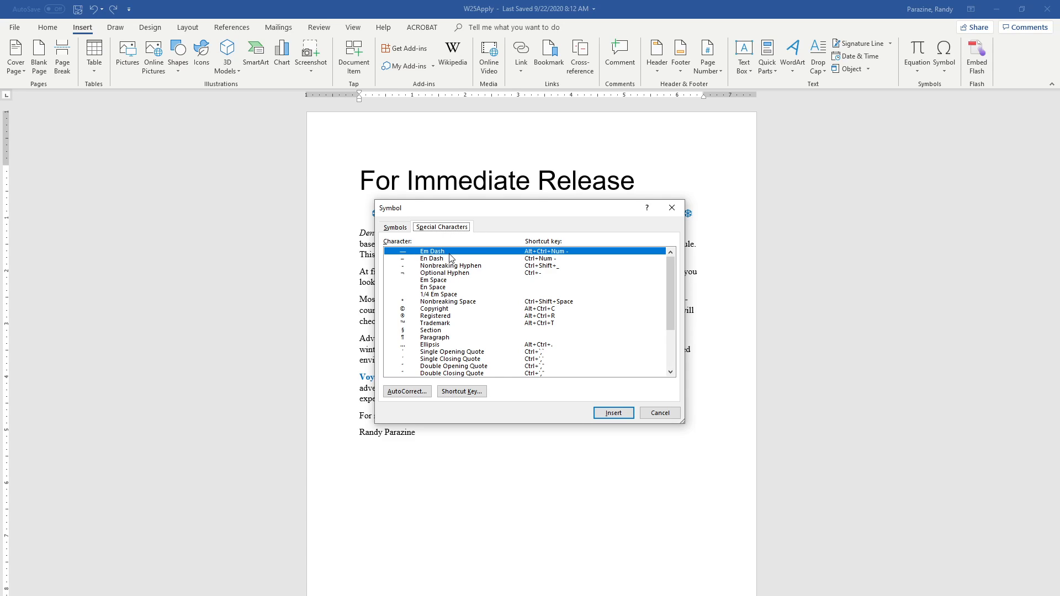
pyautogui.click(609, 414)
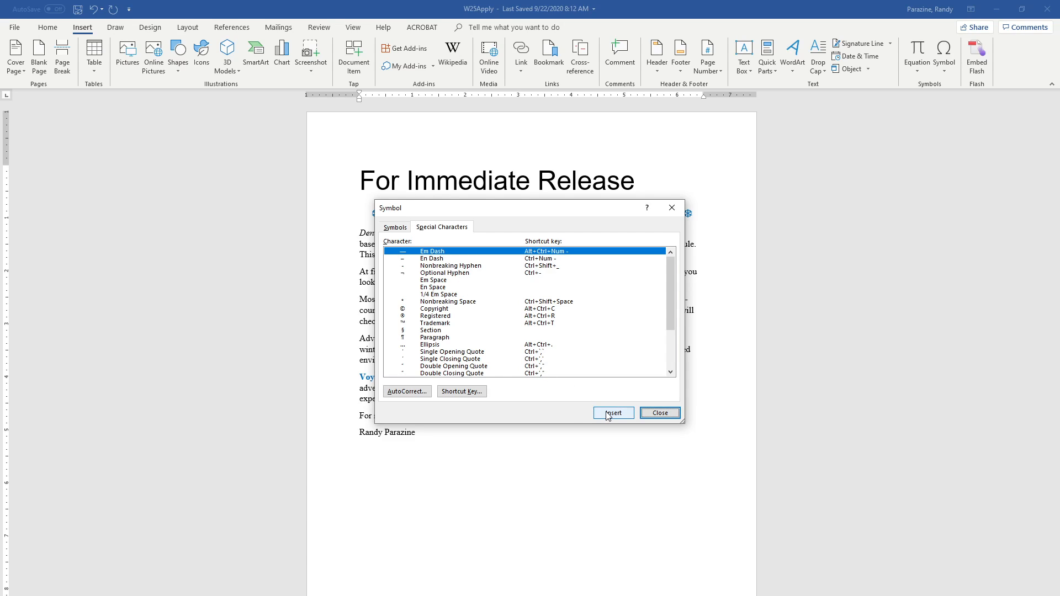
# - Close the Symbol dialog and delete the extra space after the em dash following "everyone"
pyautogui.click(661, 415)
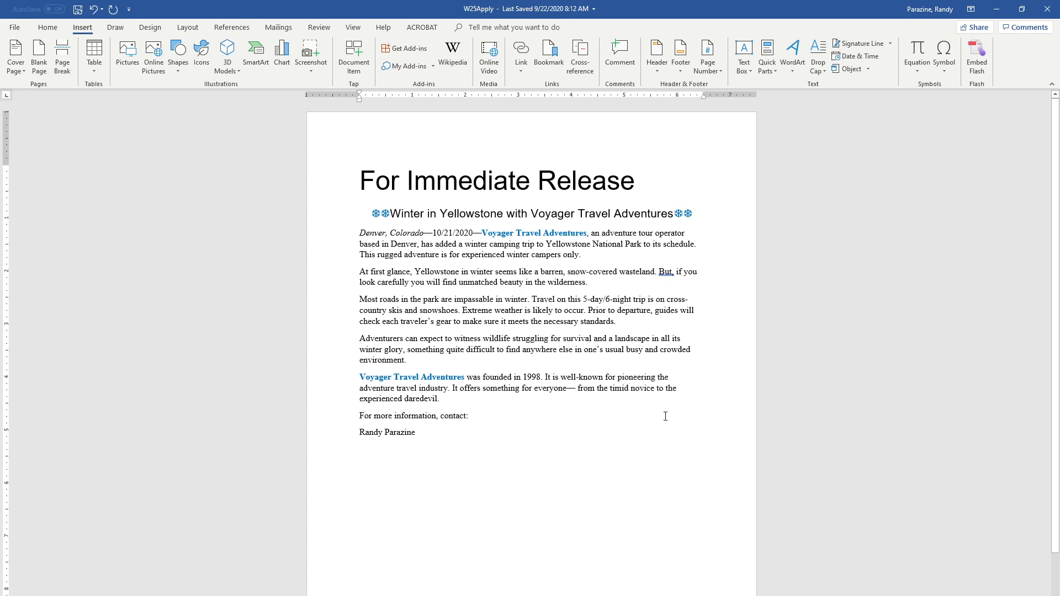
pyautogui.press('Delete')
# - Highlight the word "wasteland" in the second body paragraph in turquoise
pyautogui.moveTo(619, 271); pyautogui.dragTo(655, 271)
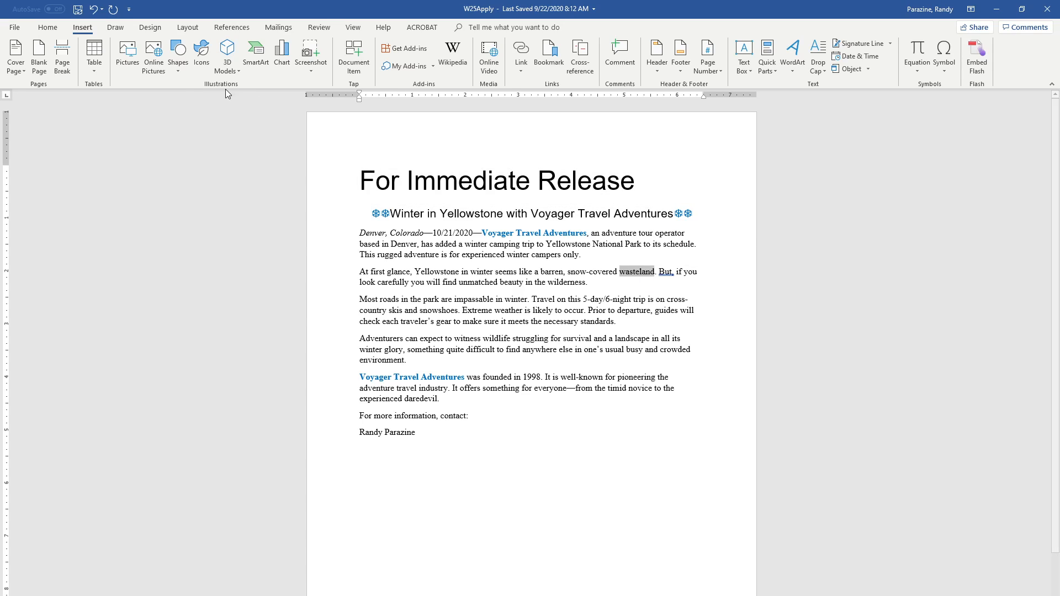
pyautogui.click(47, 31)
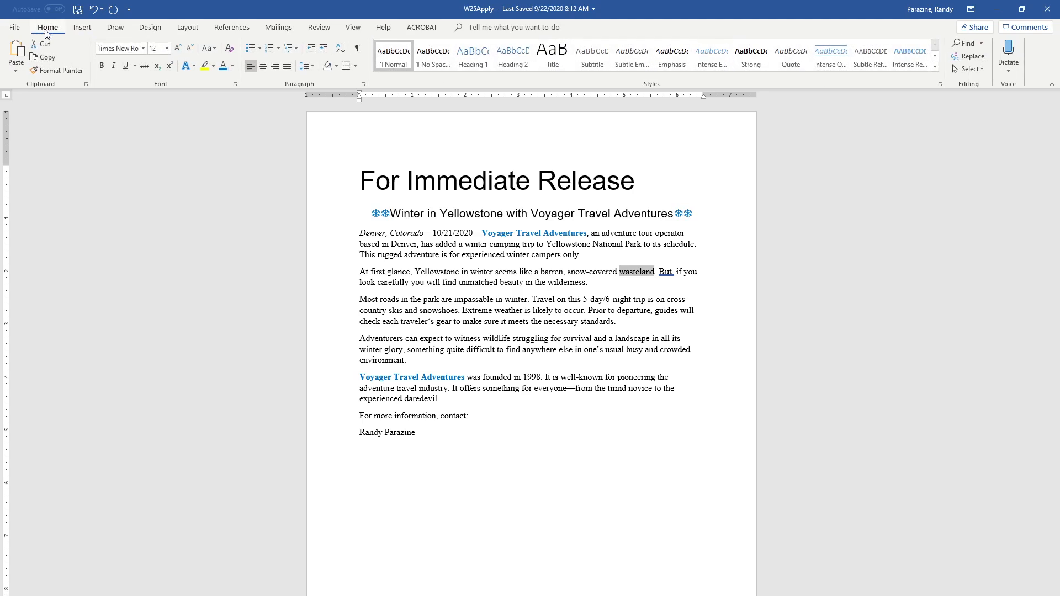
pyautogui.click(215, 67)
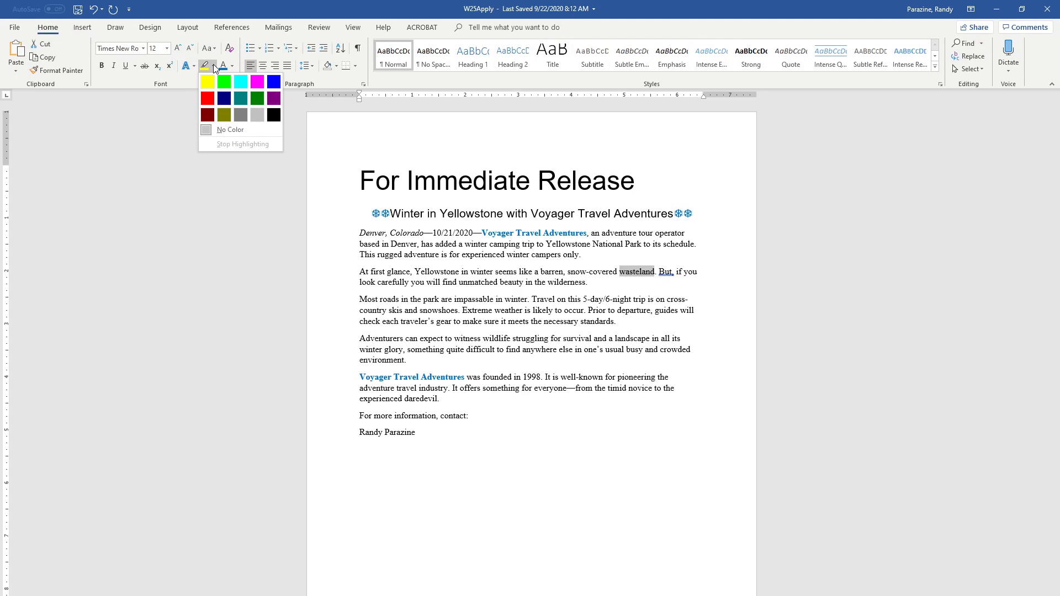
pyautogui.click(241, 83)
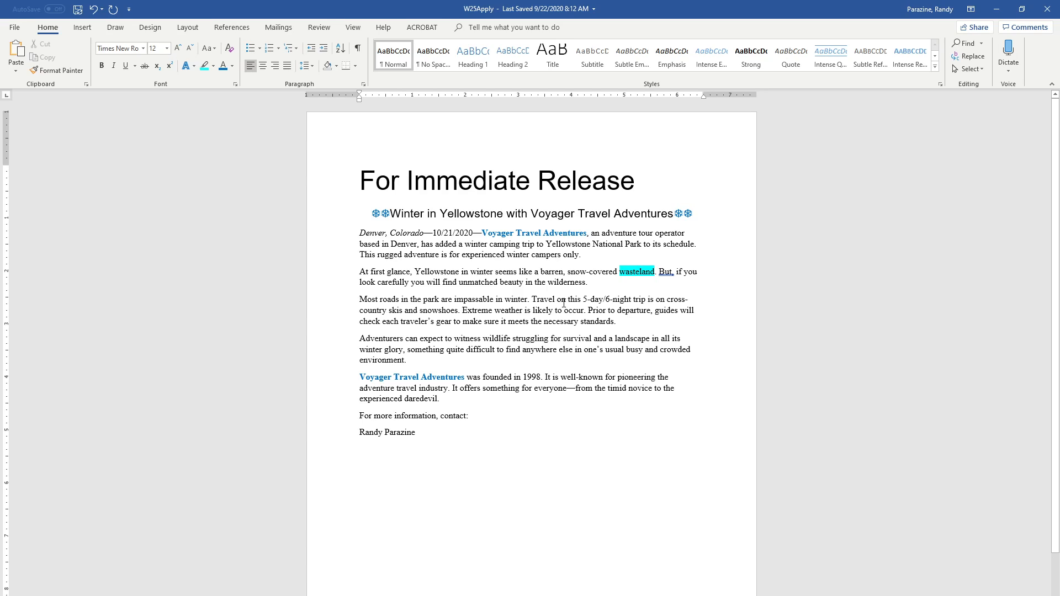
# - Highlight "5-day/6-night" in the third body paragraph and "1998" in the last body paragraph in pink
pyautogui.moveTo(583, 298); pyautogui.dragTo(623, 297)
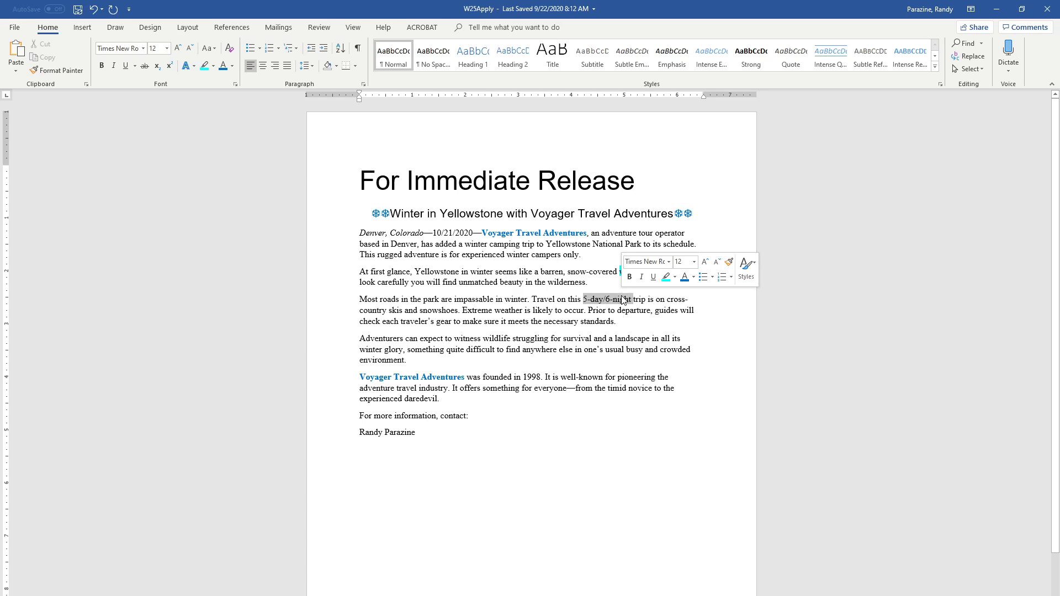
pyautogui.click(674, 275)
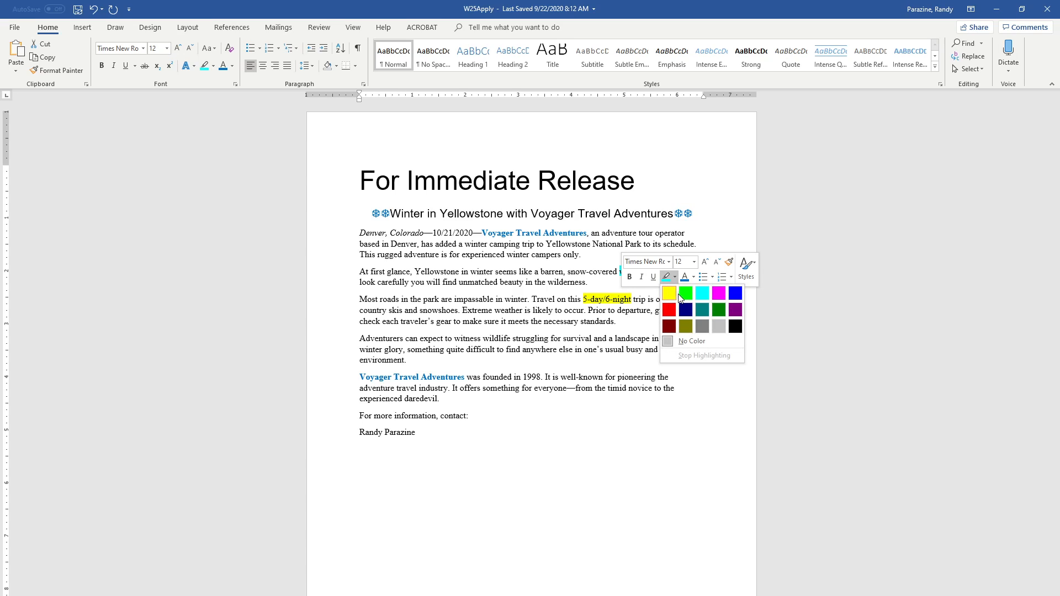
pyautogui.click(719, 295)
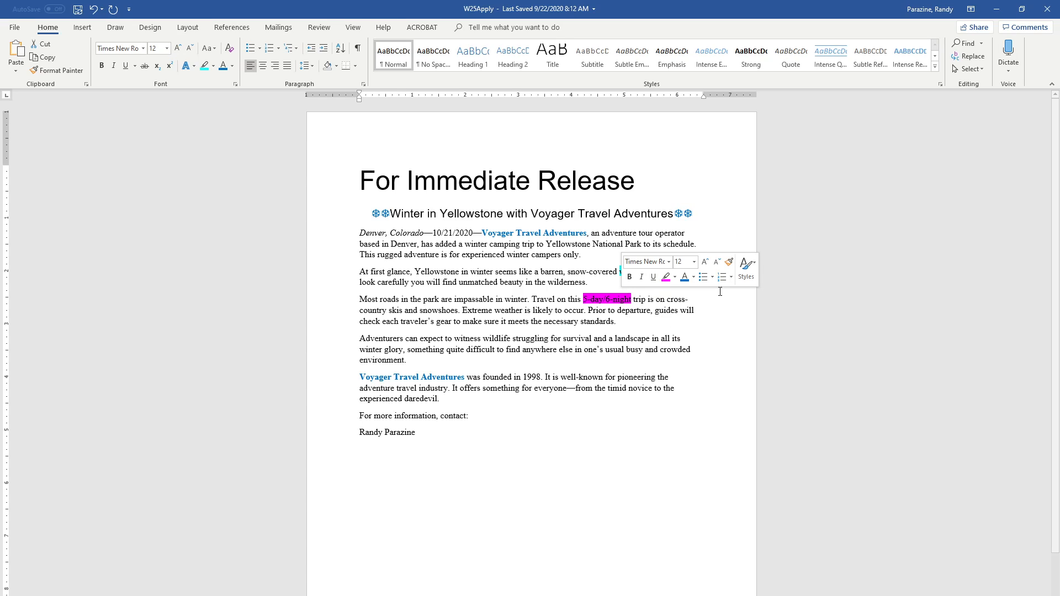
pyautogui.click(526, 380)
pyautogui.moveTo(527, 379)
pyautogui.mouseDown()
pyautogui.moveTo(540, 371)
pyautogui.moveTo(542, 379)
pyautogui.mouseUp()
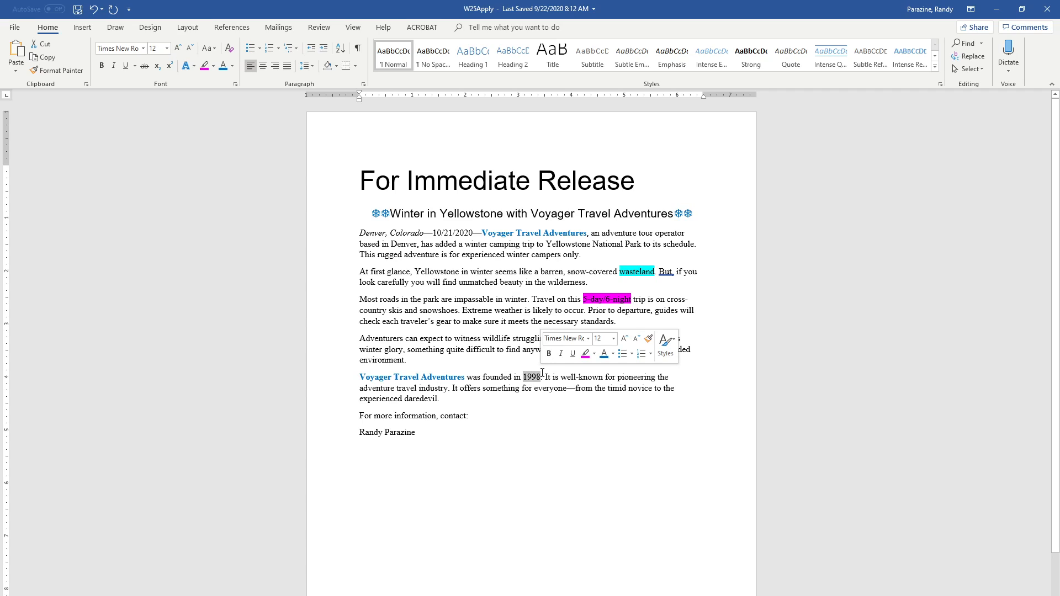
pyautogui.click(587, 356)
pyautogui.click(602, 442)
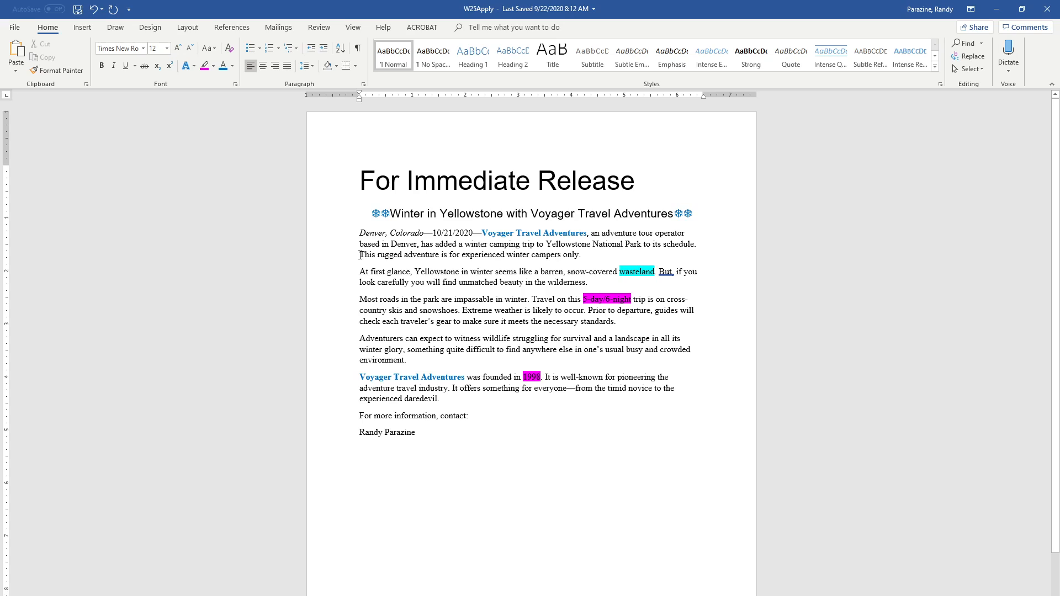
# - Highlight the sentence "This rugged adventure is for experienced winter campers only." in yellow
pyautogui.moveTo(360, 255); pyautogui.dragTo(581, 258)
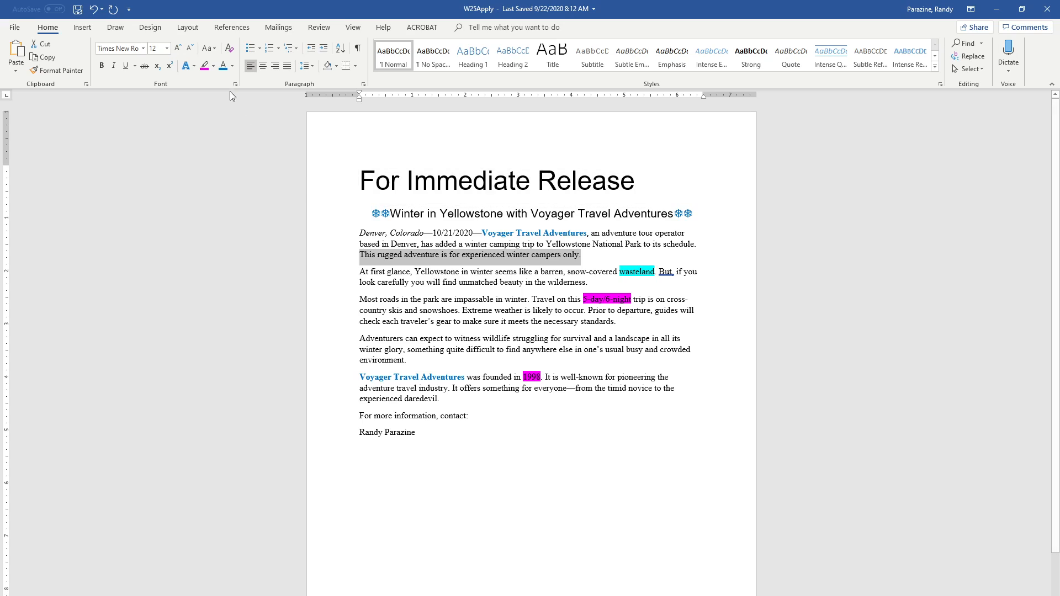
pyautogui.click(213, 66)
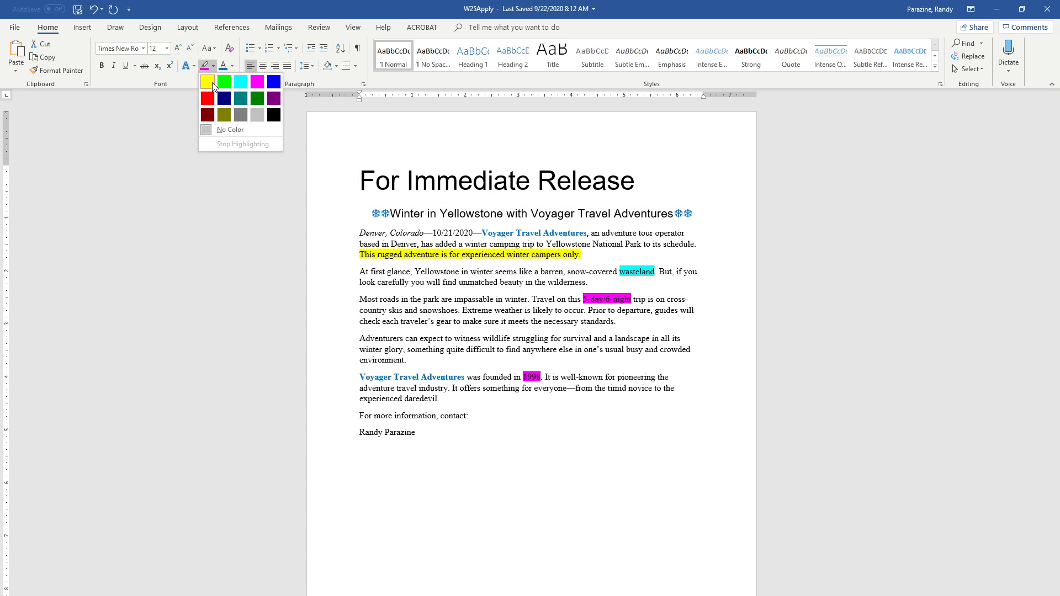
pyautogui.click(206, 78)
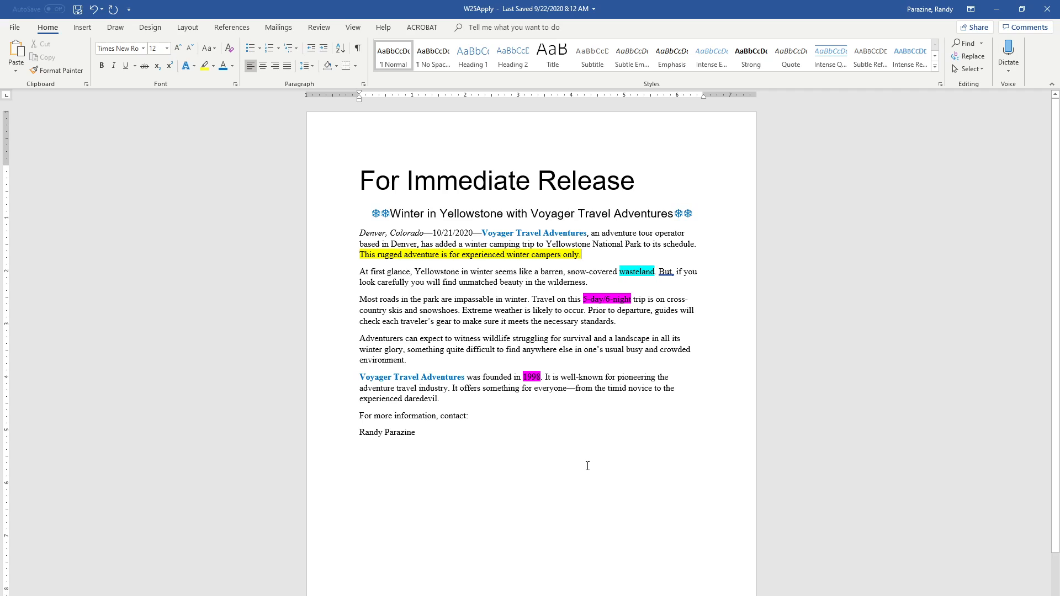
# - Run a spelling and grammar check from the start of the document, ignoring the comma suggestion for "But," once
pyautogui.click(357, 182)
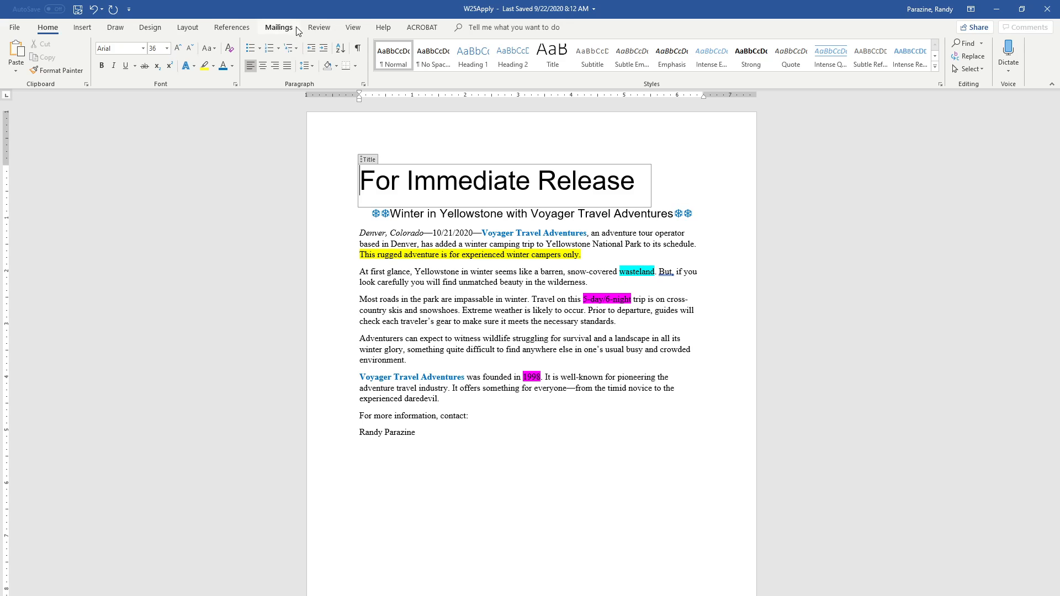
pyautogui.click(319, 27)
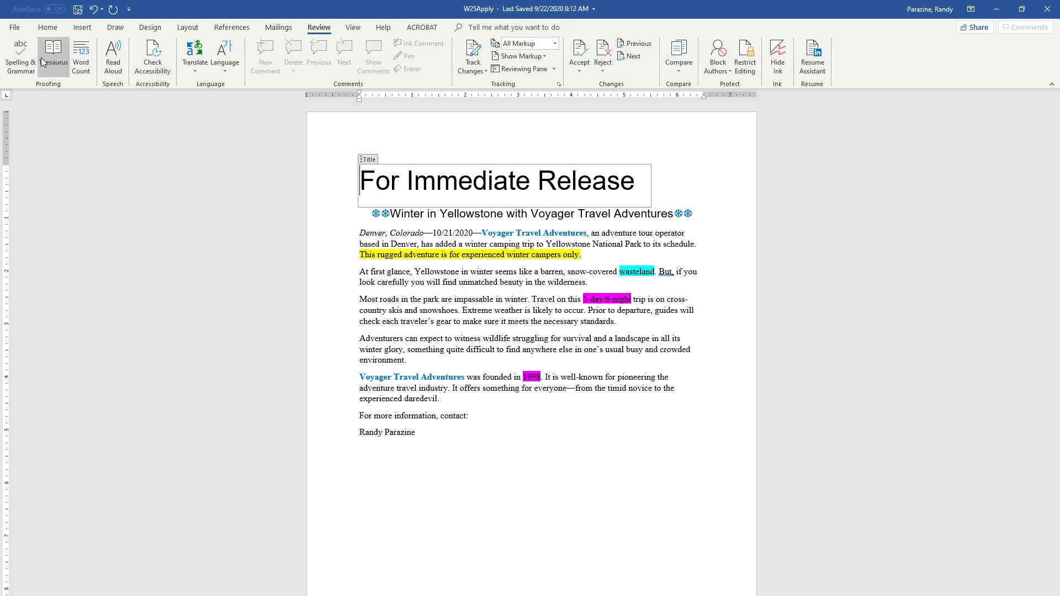
pyautogui.click(22, 57)
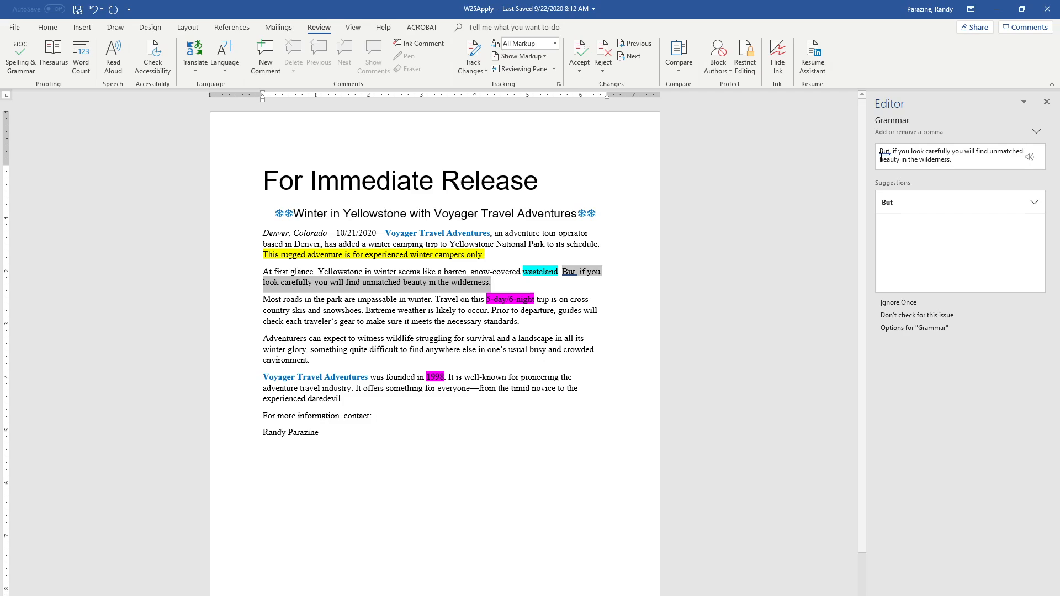
pyautogui.click(887, 304)
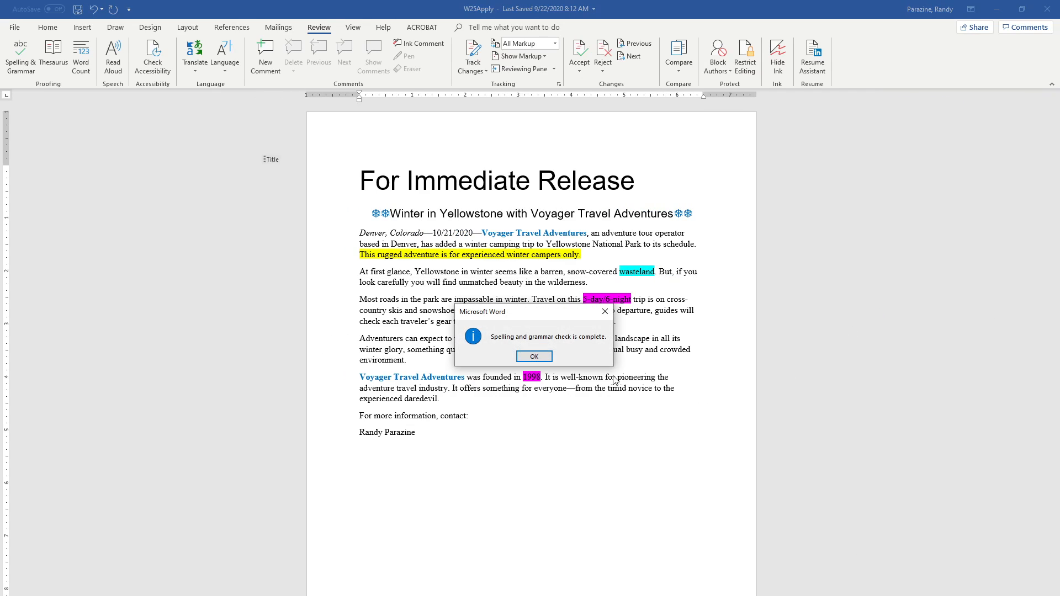
pyautogui.click(536, 358)
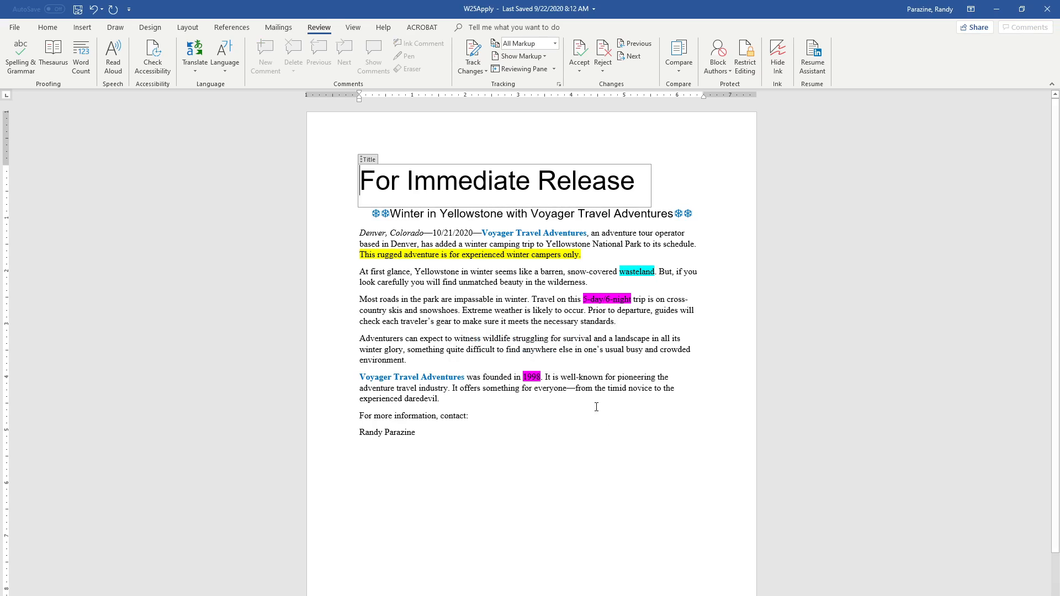
pyautogui.click(560, 431)
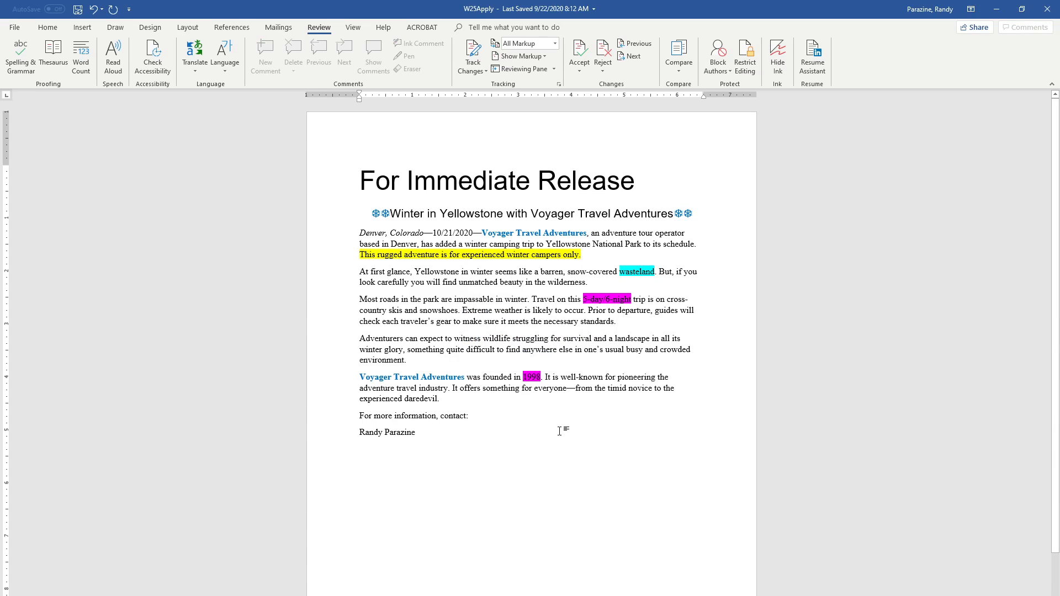